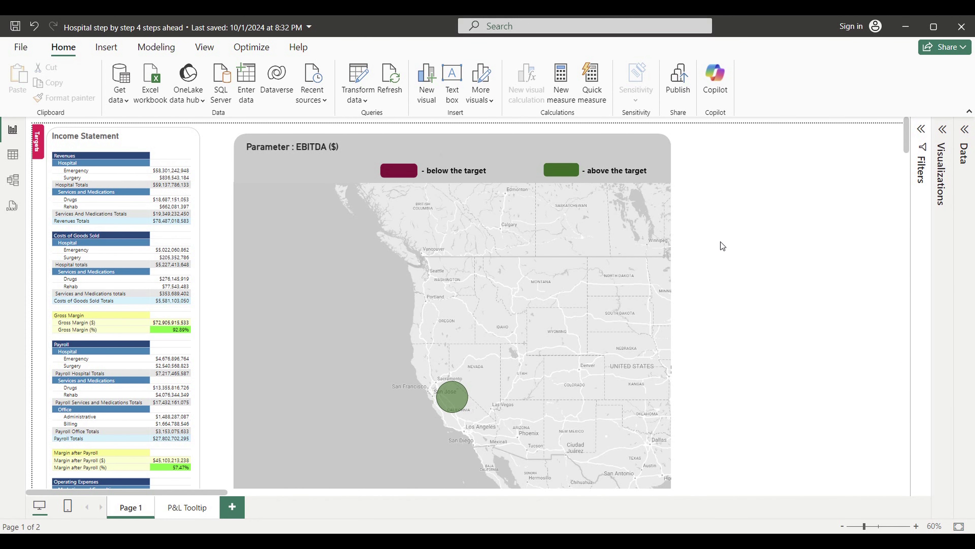
Show the Targets panel with its target values and sliders beside the Page 1 hospital map.
ctrl+click(44, 144)
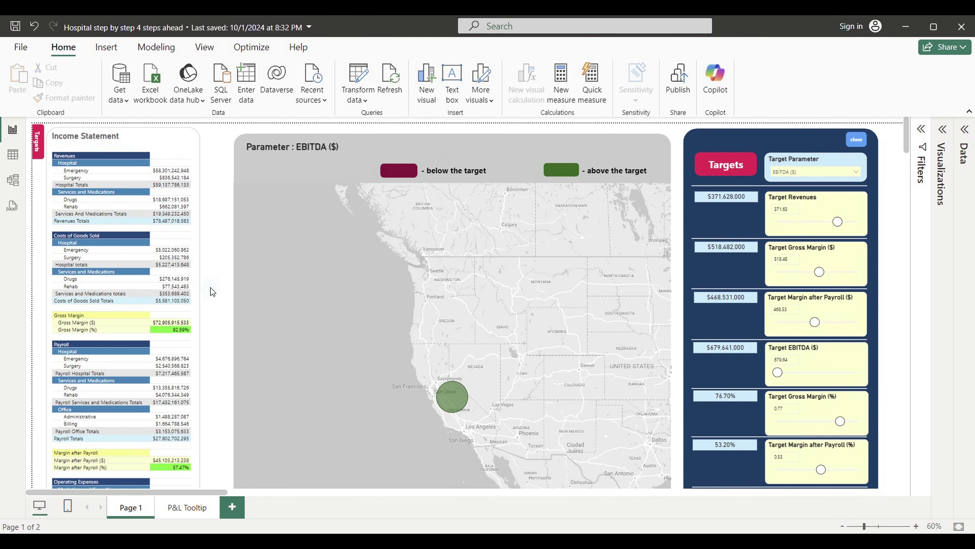
scroll(210, 287, down, 5)
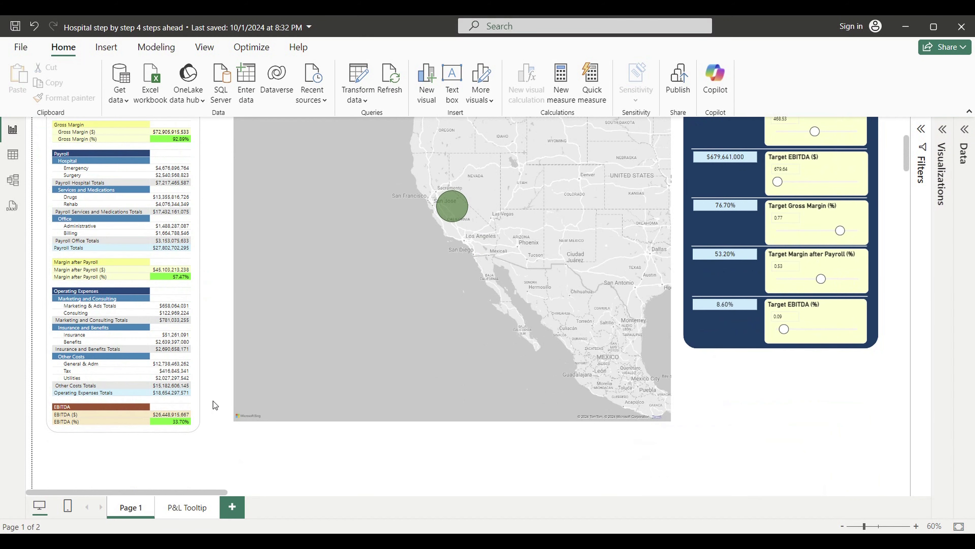
scroll(119, 368, up, 5)
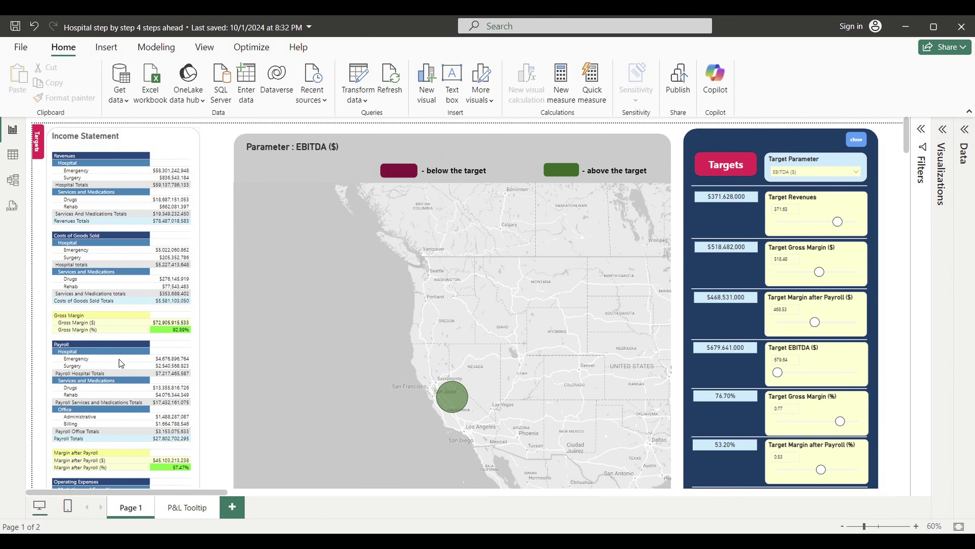
click(855, 172)
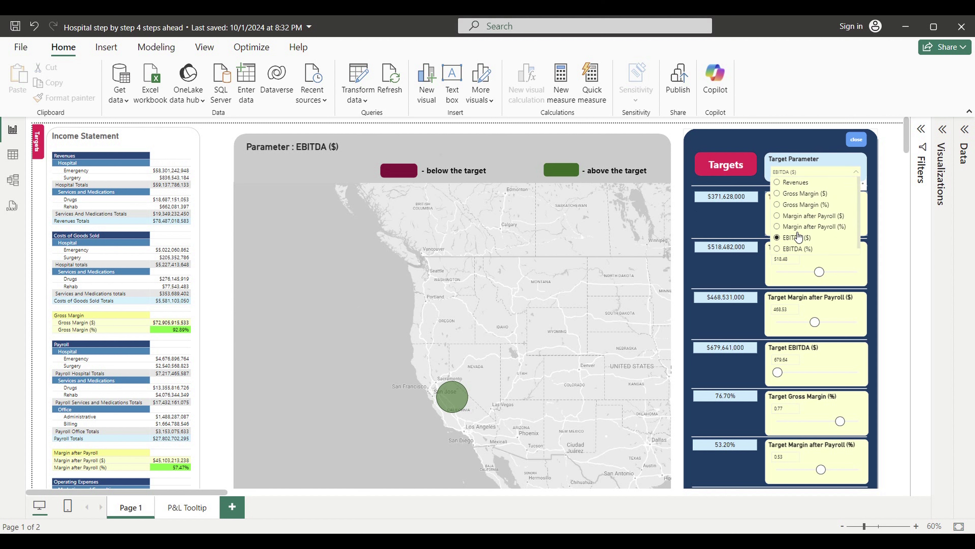
Set the Target Parameter slicer to Revenues and select the hospital map visual.
click(778, 182)
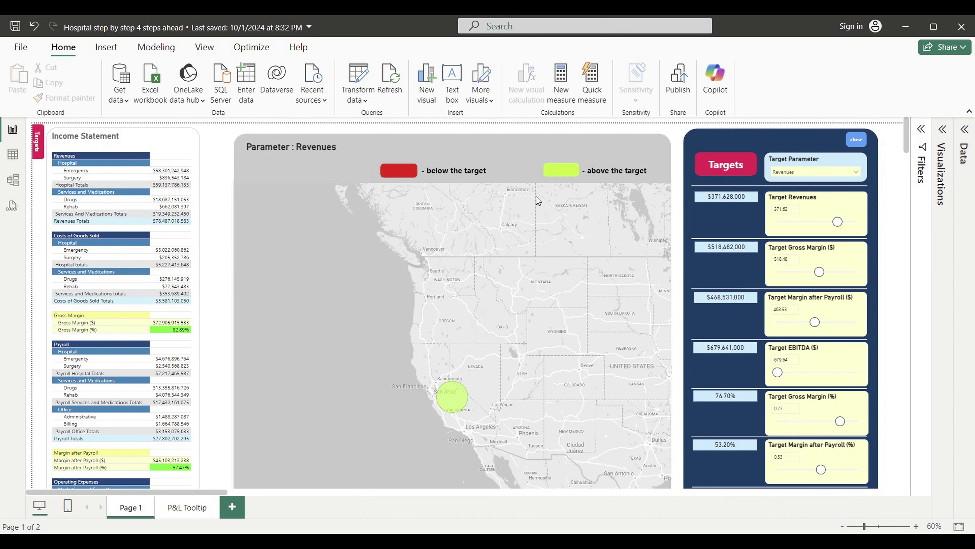
click(521, 198)
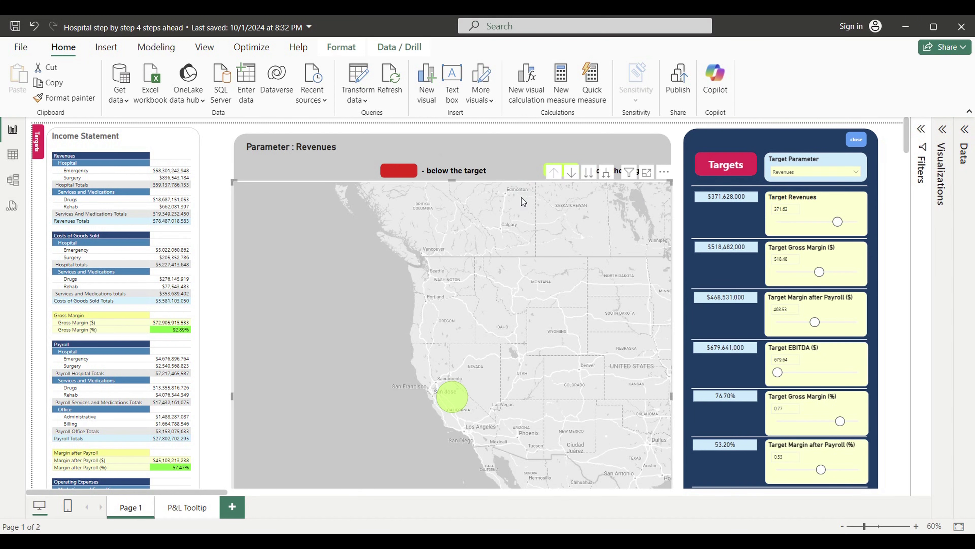
Expand the map to individual hospitals and preview P&L tooltips around Torrance and Carson, e.g. Monterey Park Hospital.
click(610, 174)
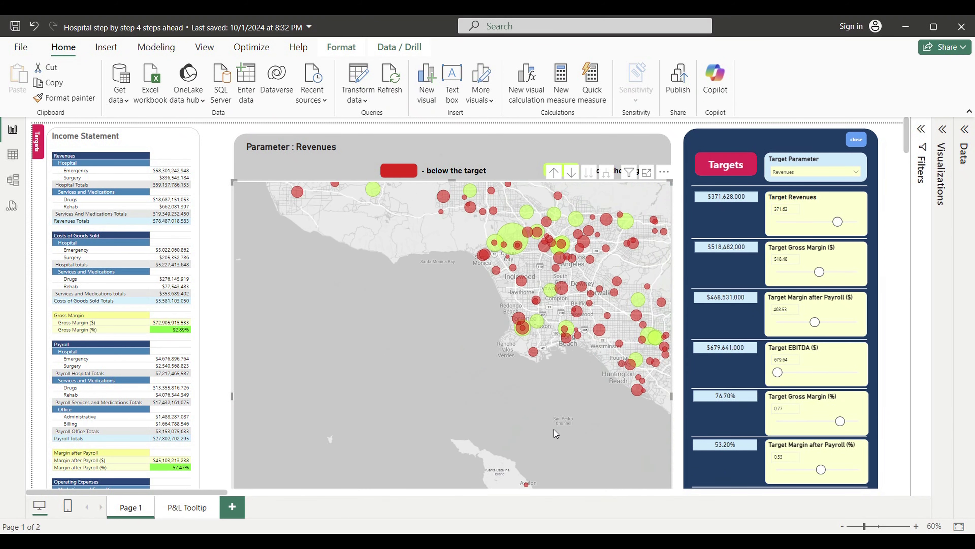
scroll(470, 456, up, 5)
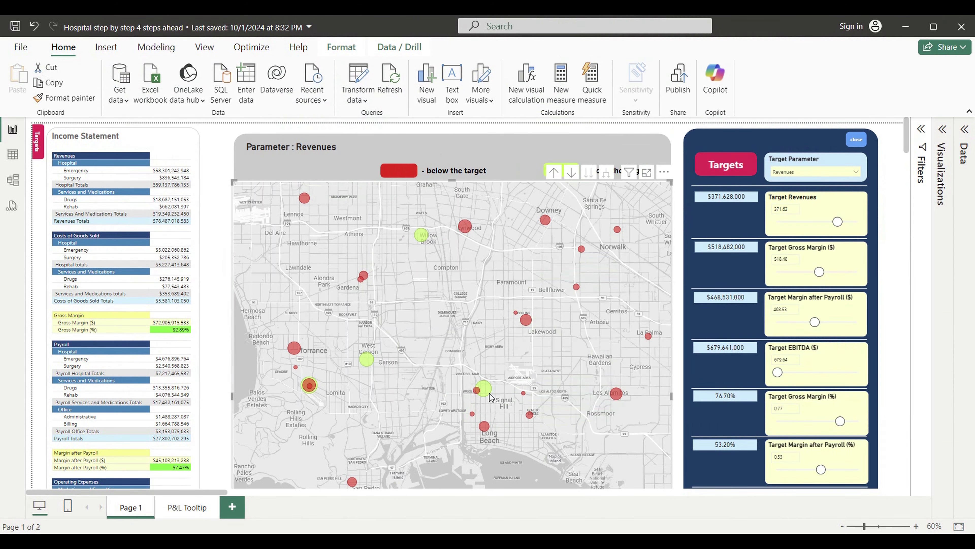
mouse_move(490, 398)
drag(291, 417, 459, 486)
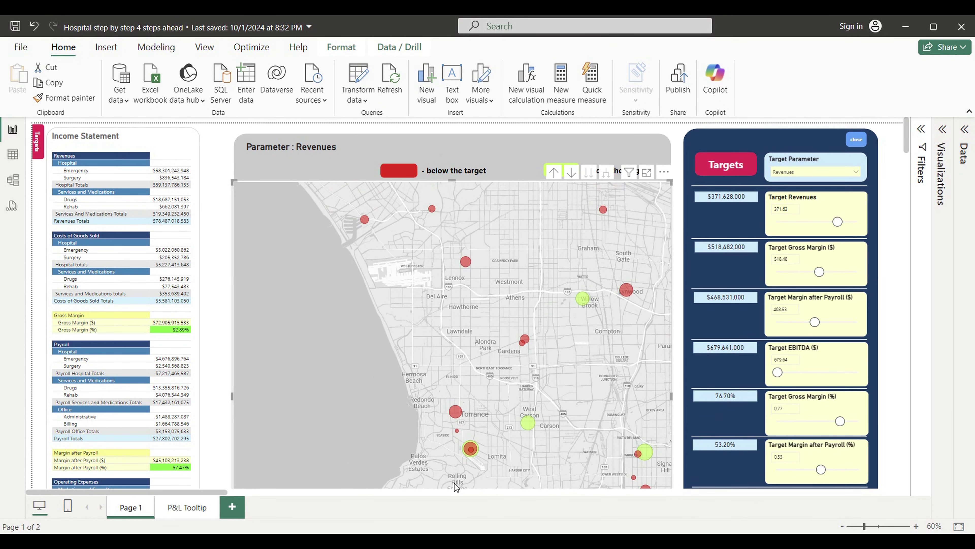
mouse_move(472, 452)
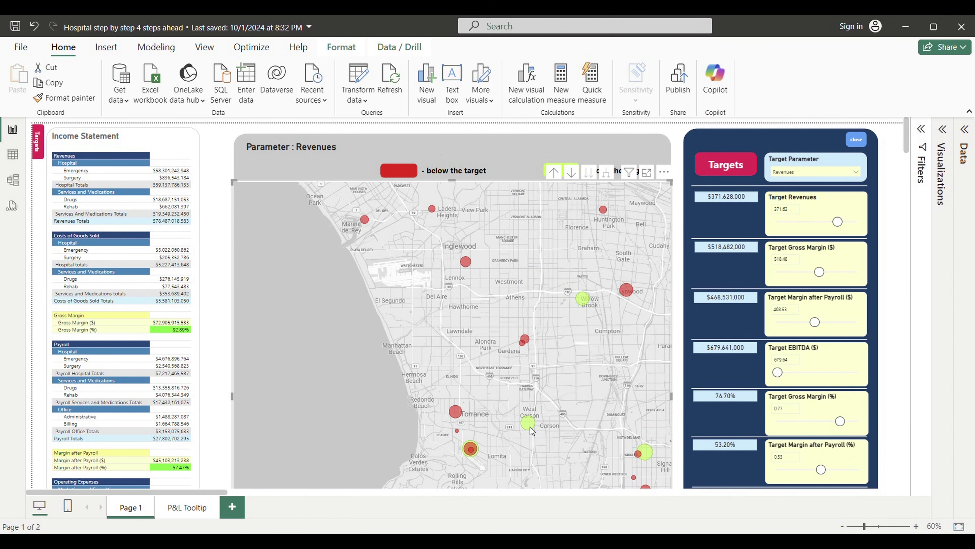
mouse_move(531, 427)
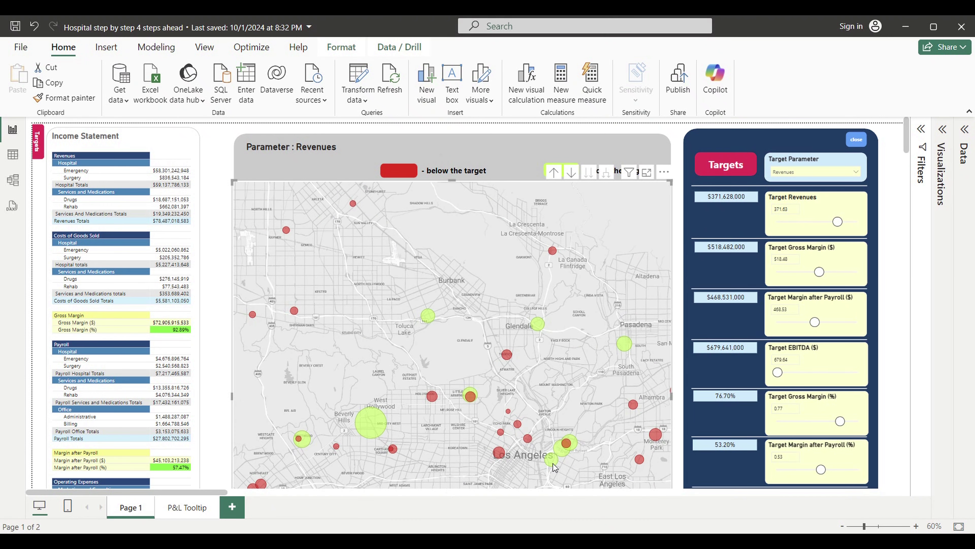
mouse_move(553, 464)
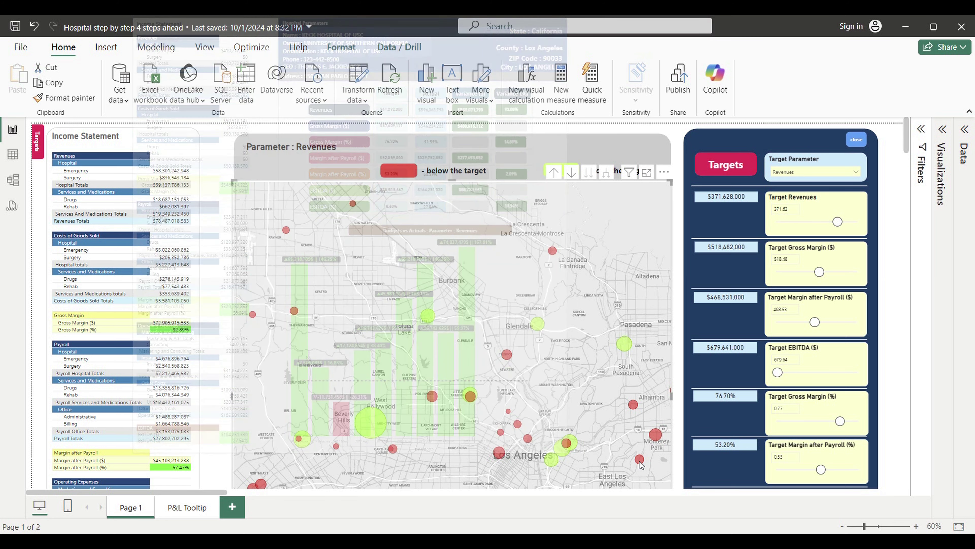
mouse_move(640, 461)
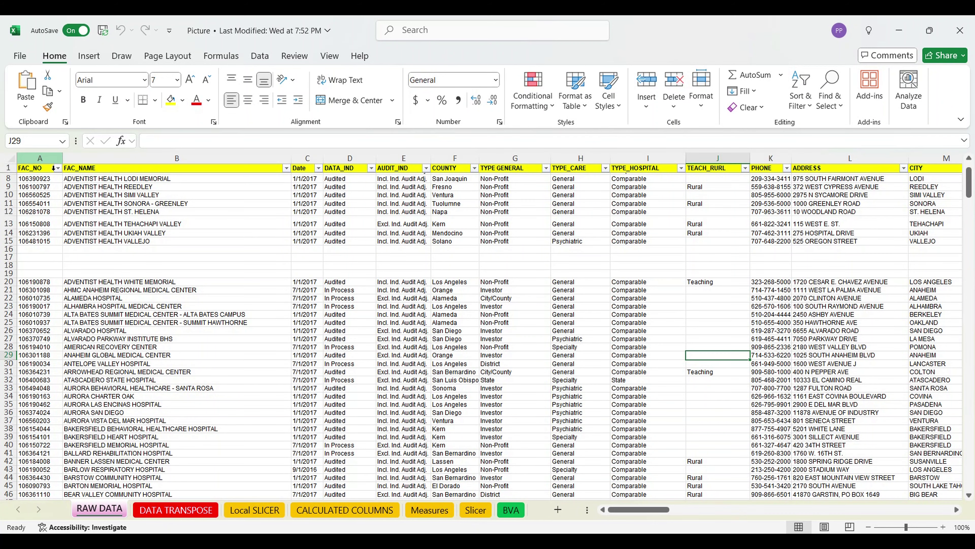
Select across the RAW DATA header row and scroll back to column A.
drag(53, 168, 970, 183)
click(735, 223)
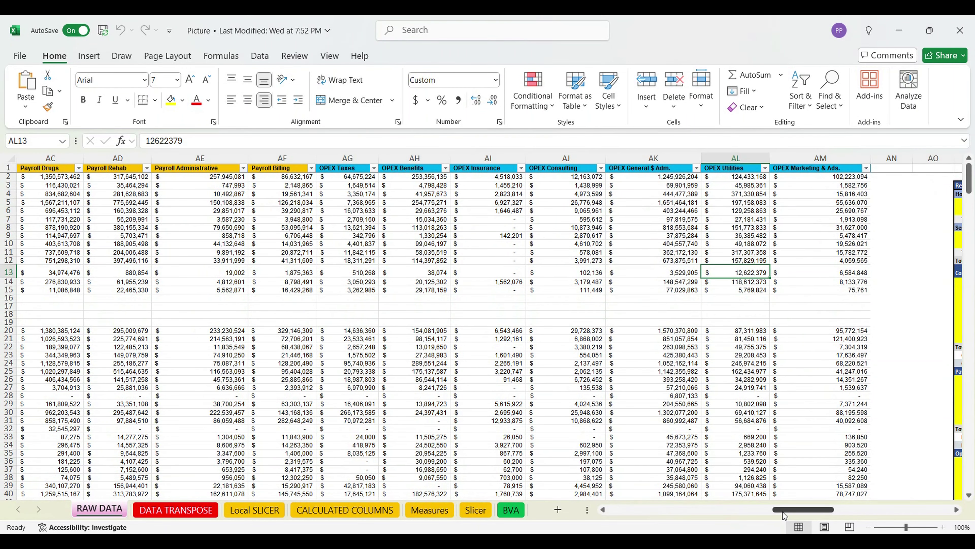
drag(785, 509, 595, 518)
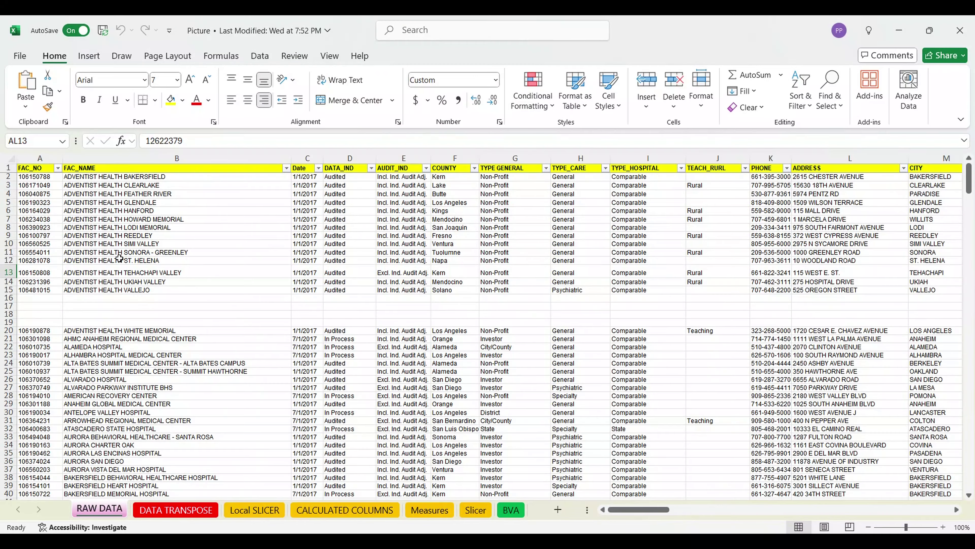
Review the header cells from FAC_NO, FAC_NAME and Date through PHONE and ADDRESS.
click(39, 170)
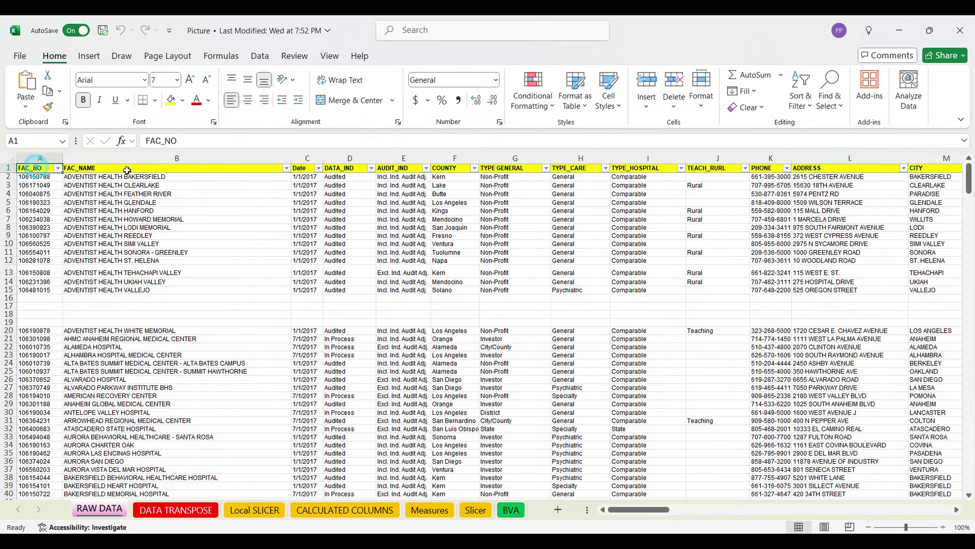
click(146, 170)
click(308, 173)
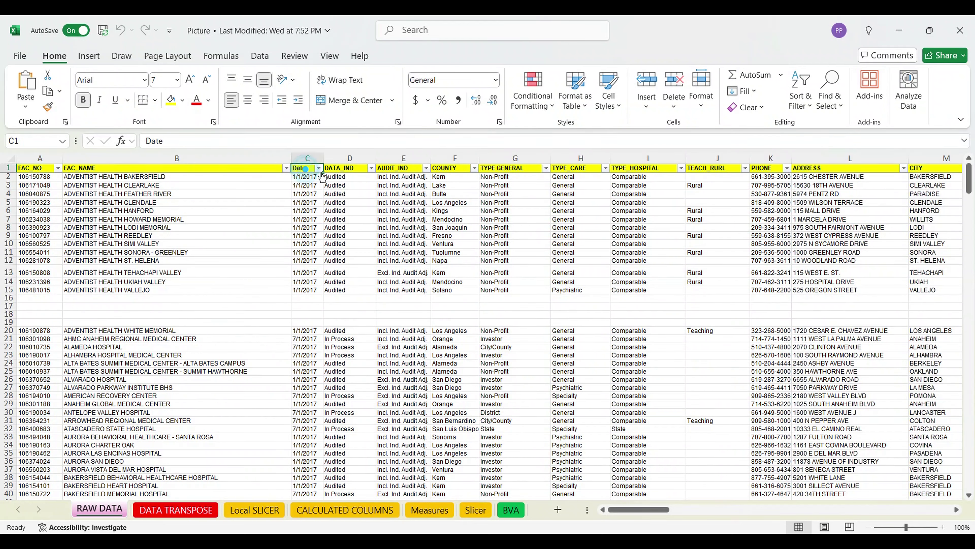
click(344, 171)
click(401, 170)
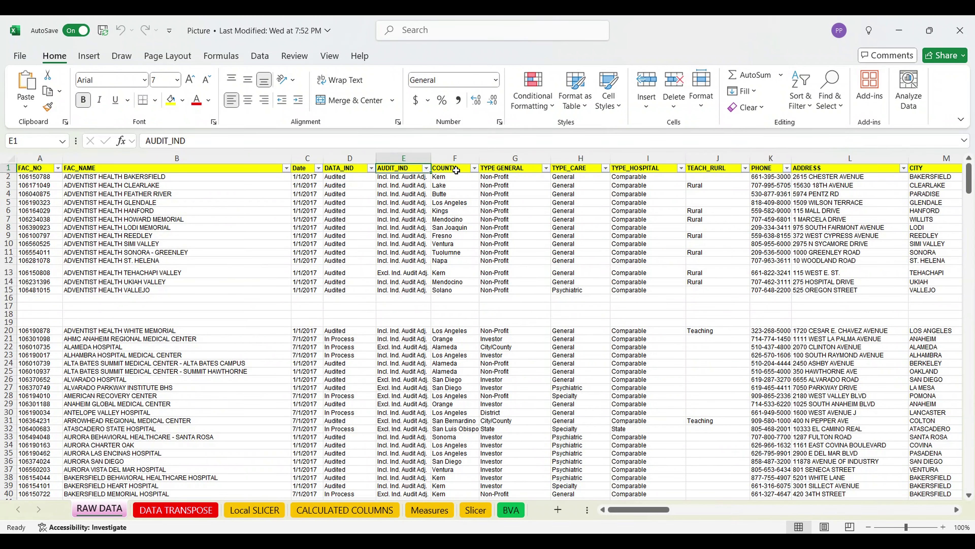
click(454, 170)
click(508, 171)
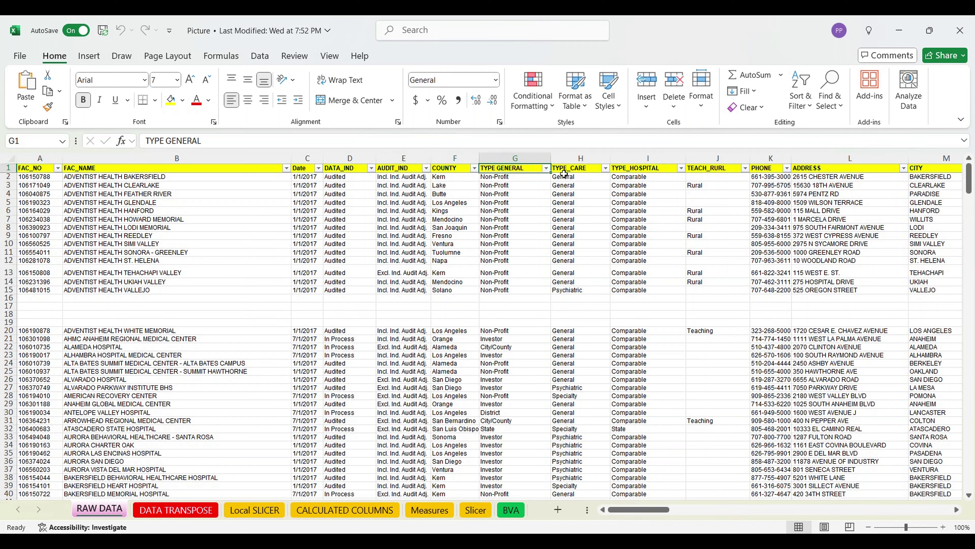
click(579, 172)
click(646, 170)
click(721, 172)
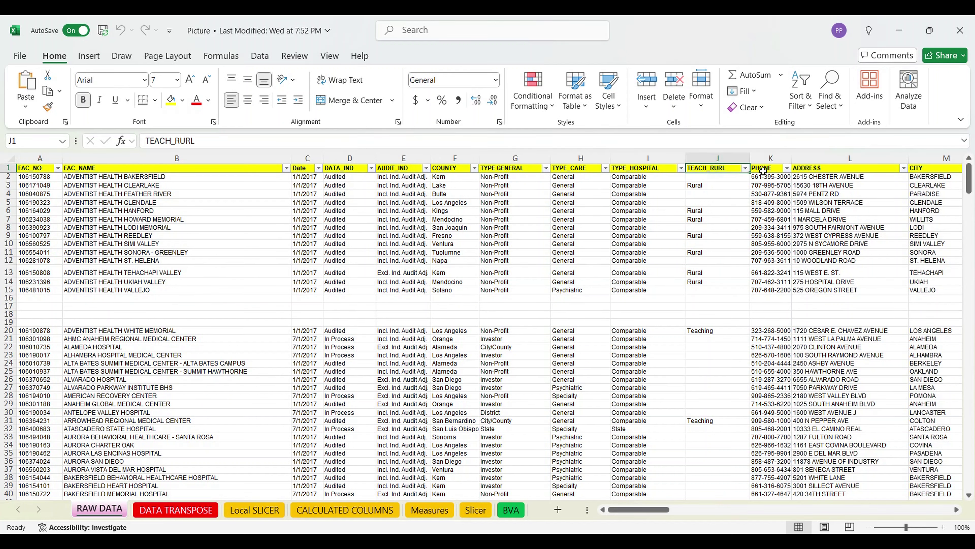
click(763, 171)
click(811, 169)
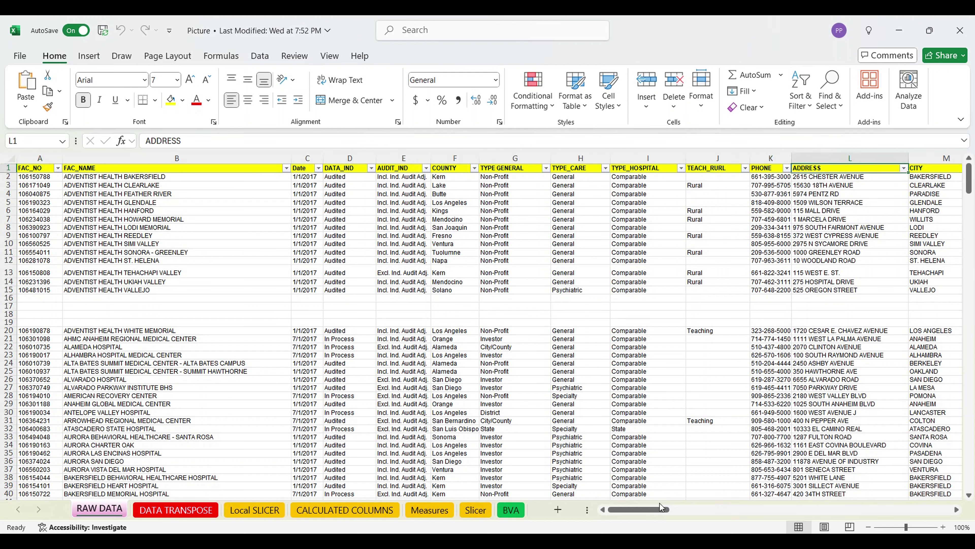
Scroll right and review the CITY, ZIP_CODE, CEO, OWNER, Manager and ORG_NAME headers.
drag(661, 508, 701, 509)
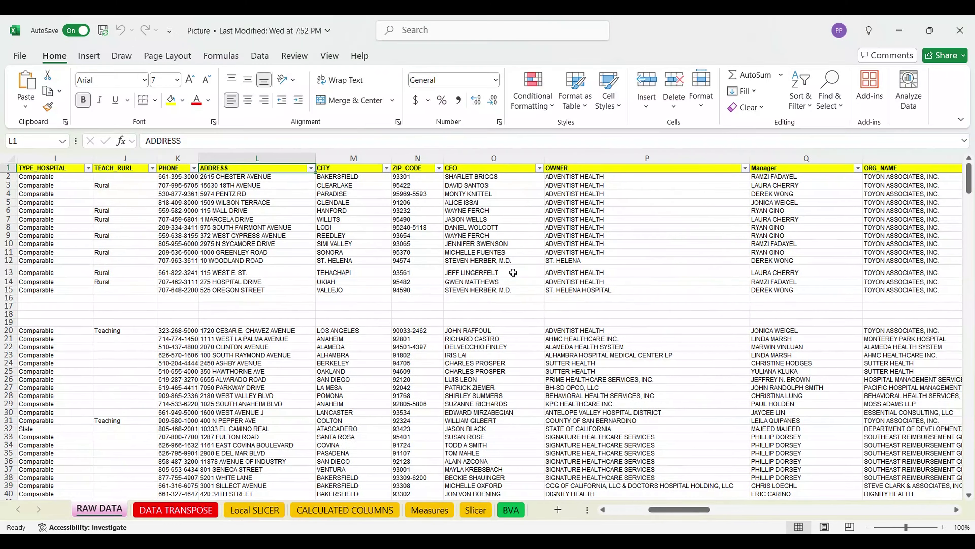
click(352, 169)
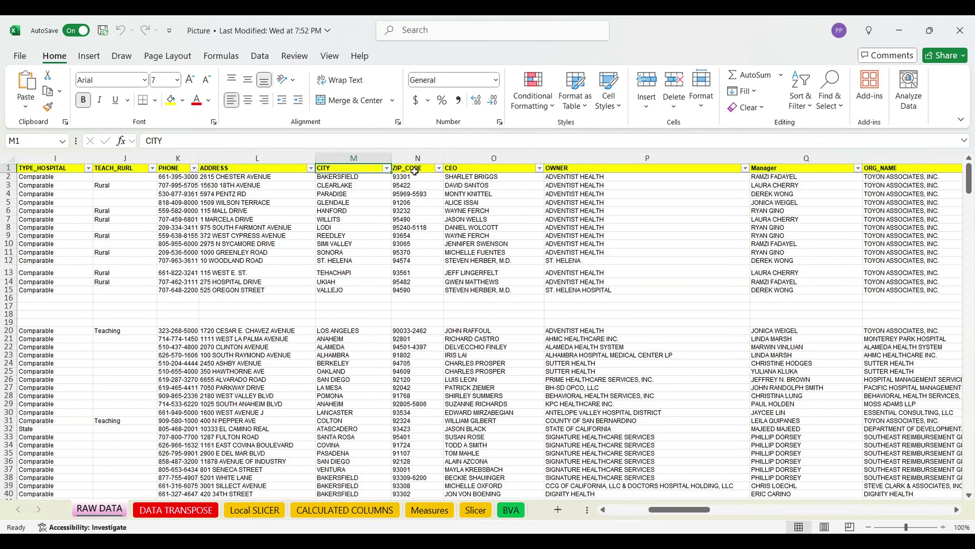
click(406, 168)
click(480, 169)
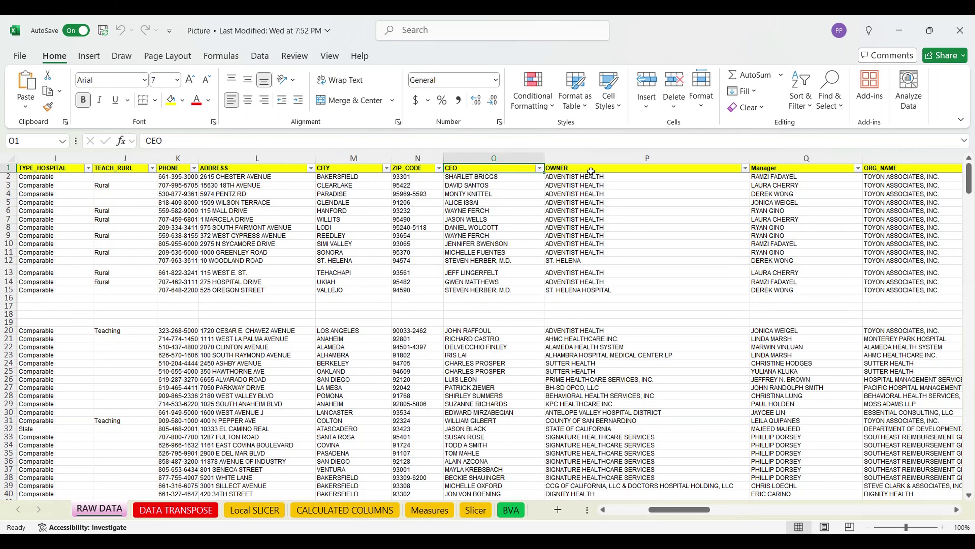
click(590, 172)
click(774, 170)
click(890, 169)
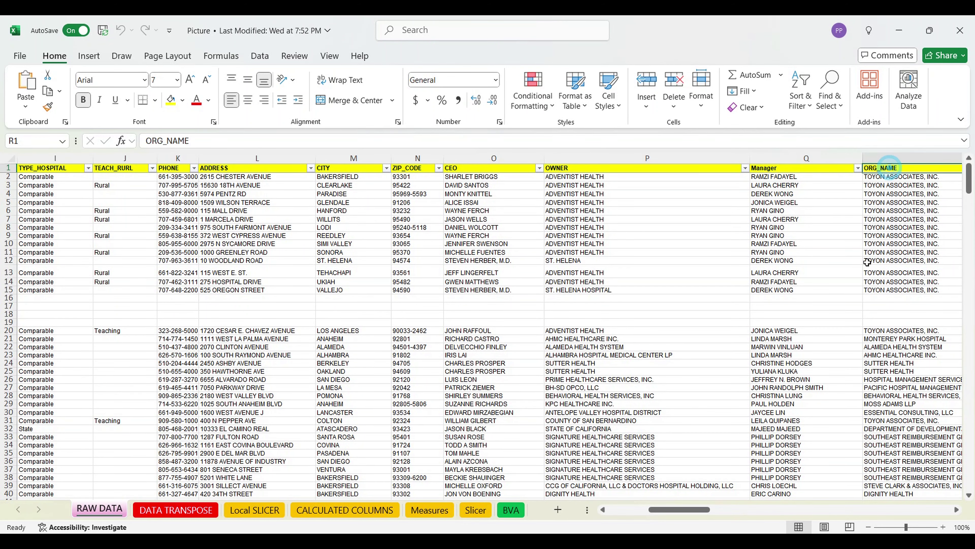
drag(713, 512, 773, 515)
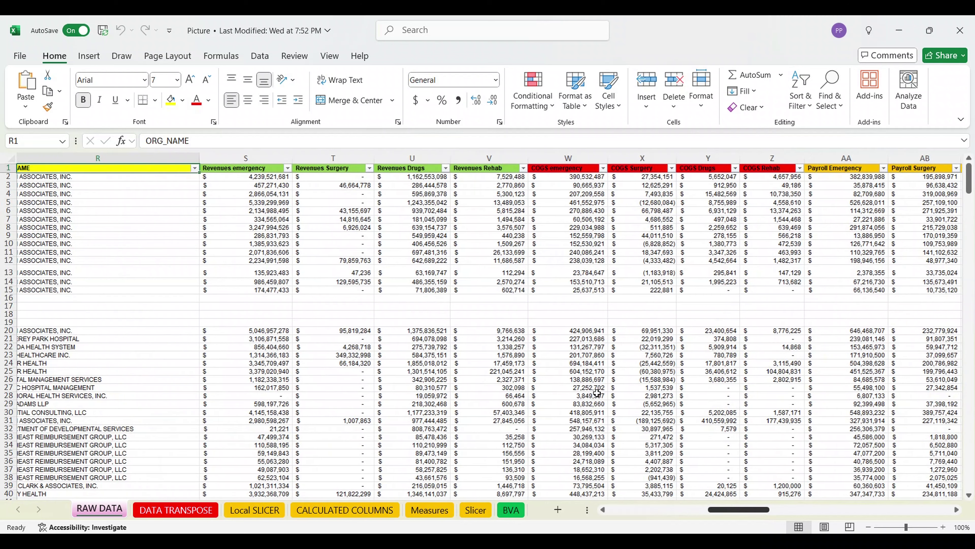
Review the Revenues and COGS headers for emergency, surgery, drugs and rehab.
click(252, 168)
click(345, 170)
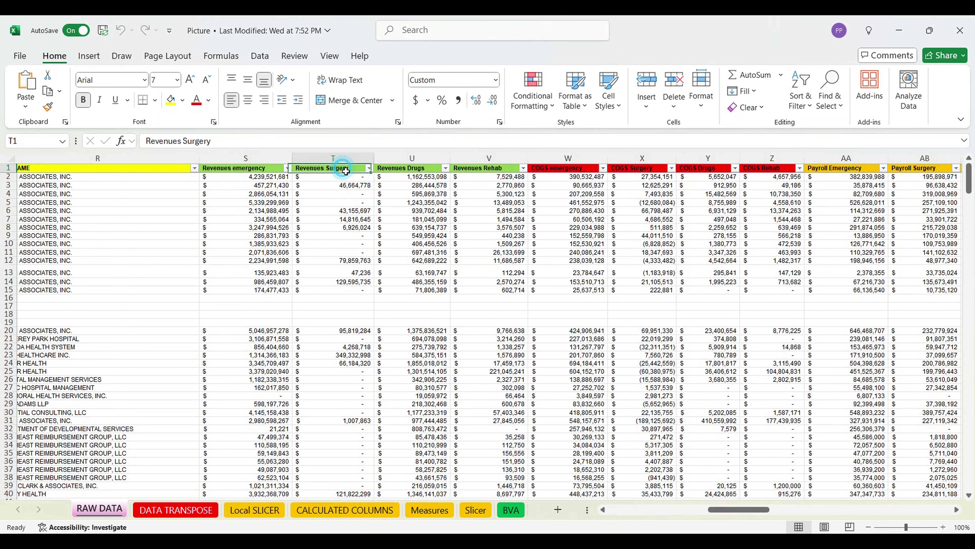
click(419, 171)
click(479, 169)
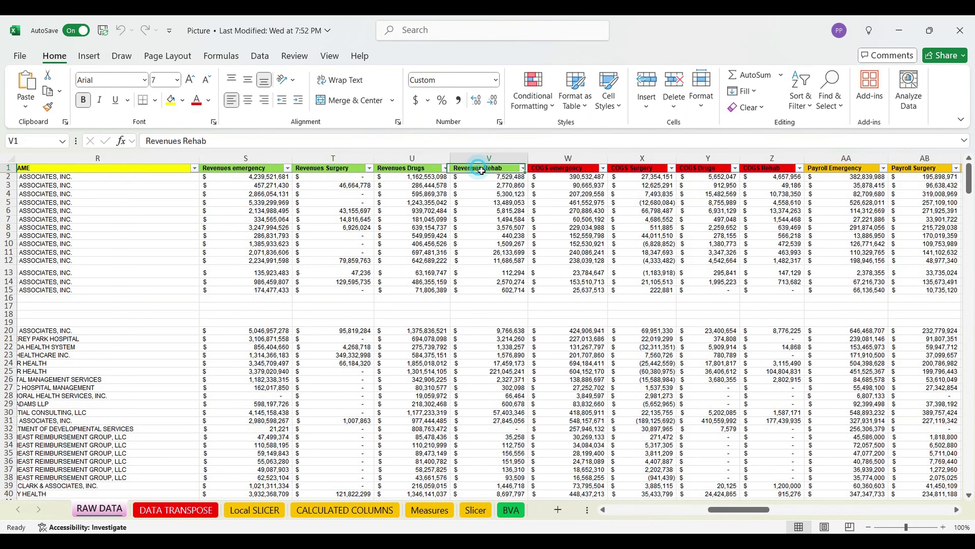
click(553, 172)
click(642, 170)
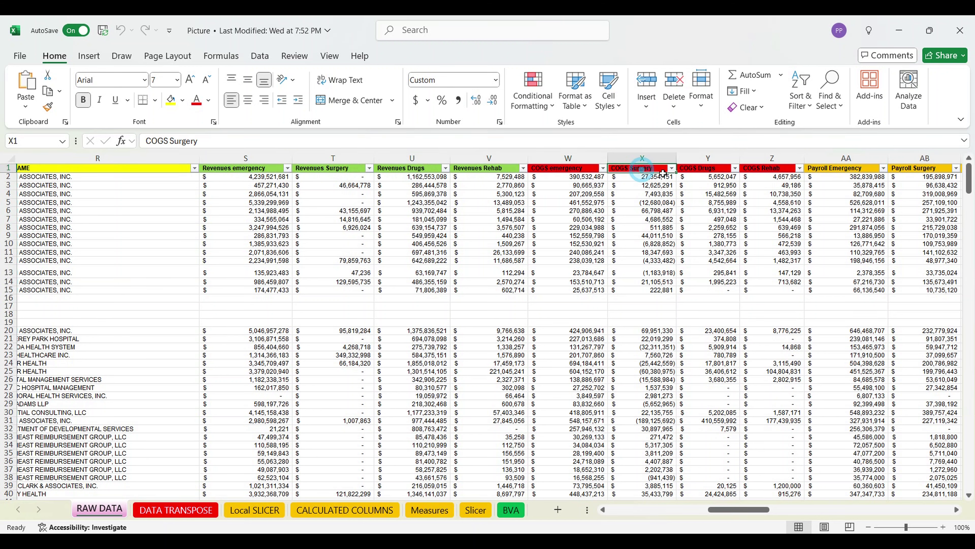
click(696, 170)
click(764, 170)
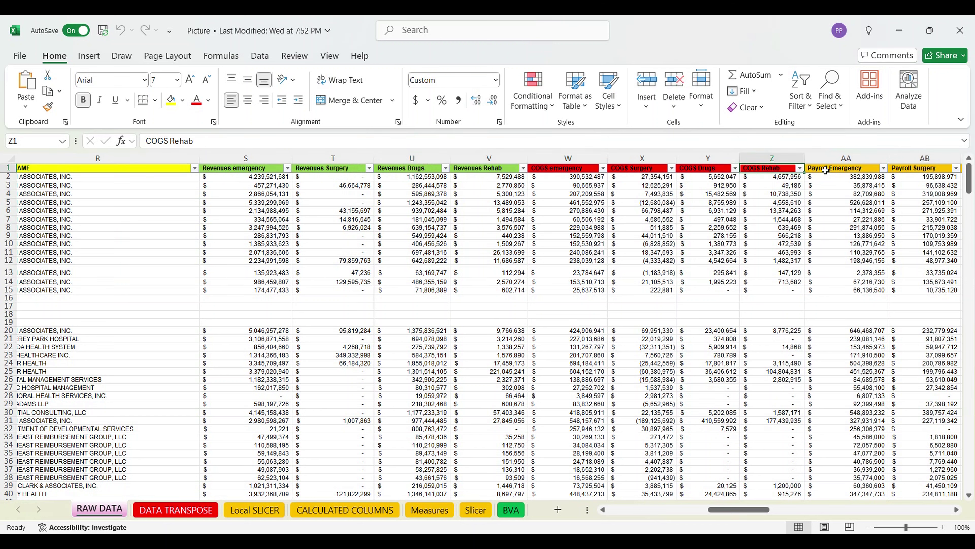
click(837, 171)
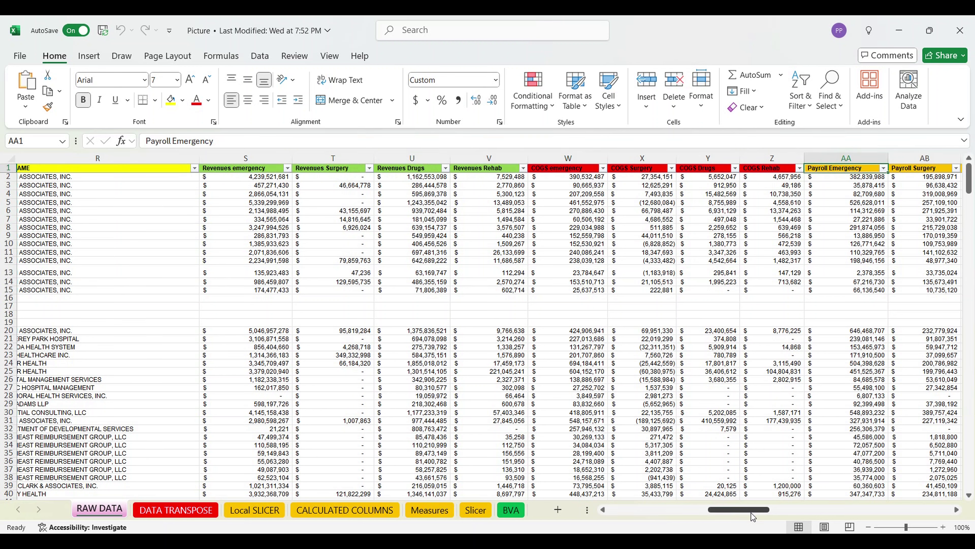
drag(748, 515, 803, 513)
Review the Payroll headers and the OPEX headers through OPEX Consulting.
key(Right)
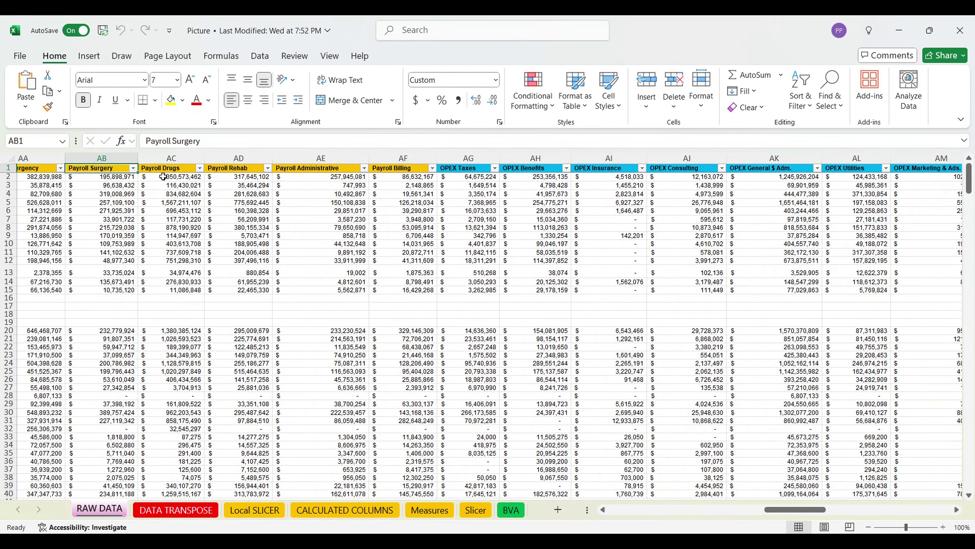
key(Right)
key(Down)
click(227, 170)
click(316, 171)
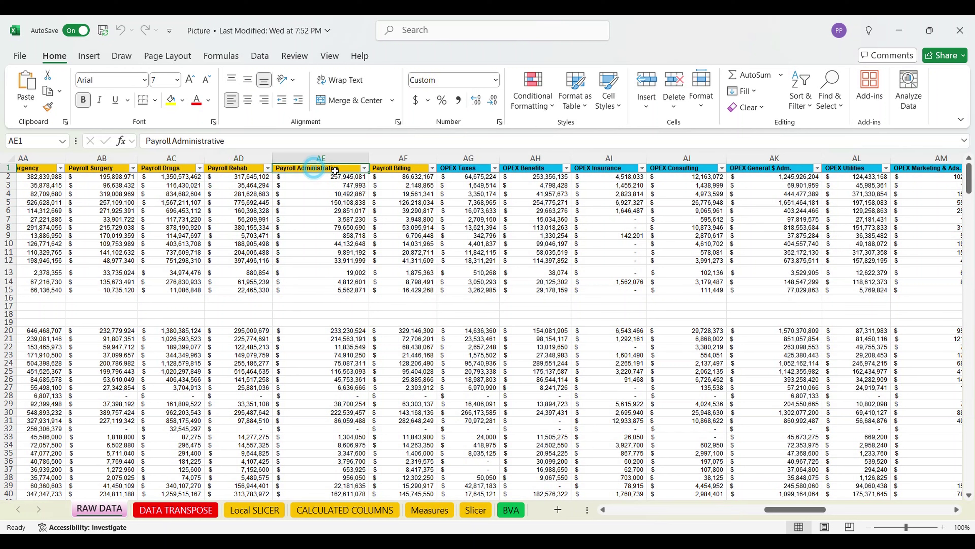
click(399, 171)
click(480, 171)
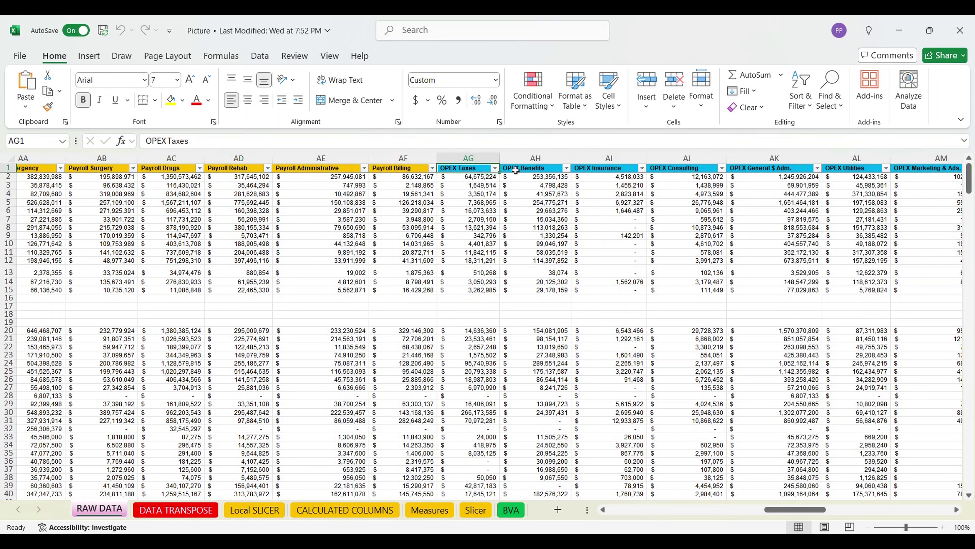
click(529, 171)
click(603, 171)
click(671, 173)
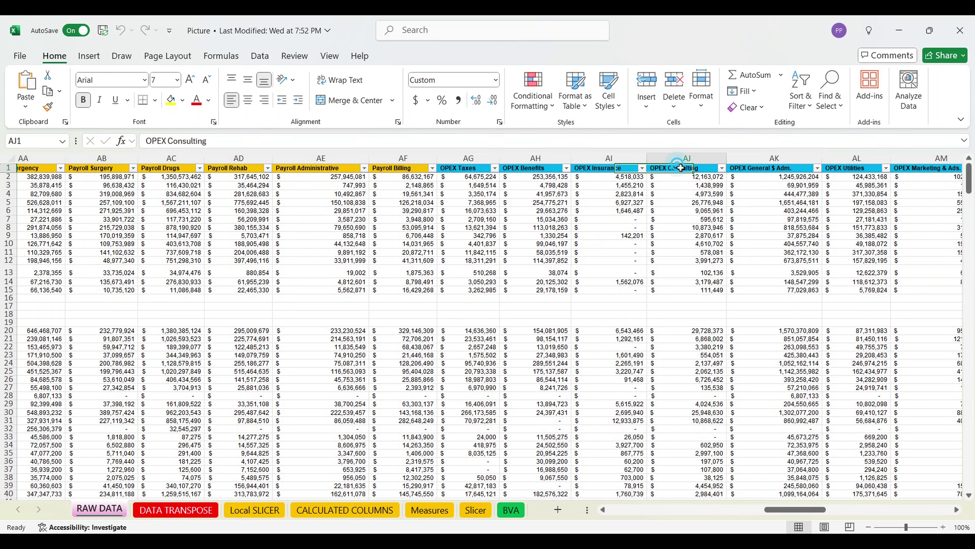
drag(798, 513, 824, 513)
Check OPEX General & Adm., Utilities and Marketing headers, mark the summary table's revenue rows, open DATA TRANSPOSE.
click(404, 171)
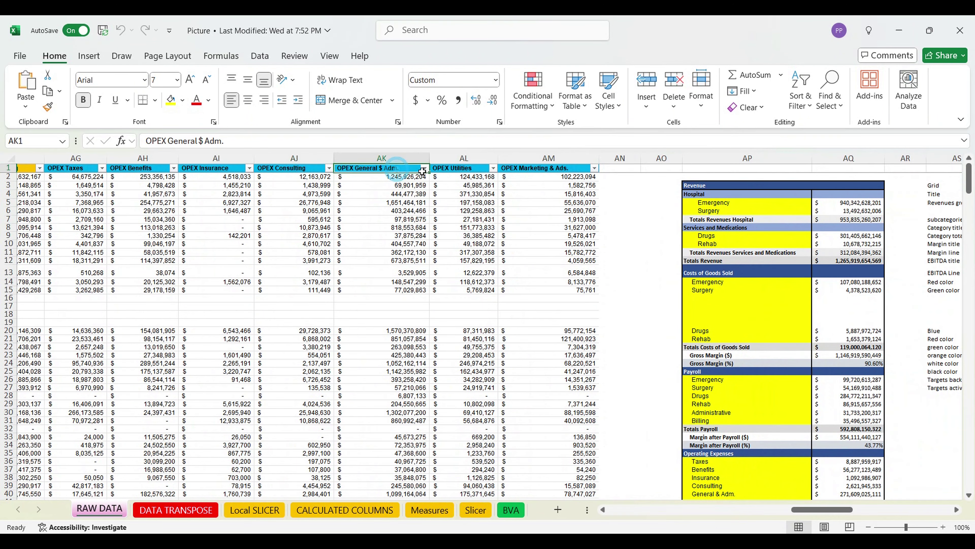
click(449, 168)
click(521, 170)
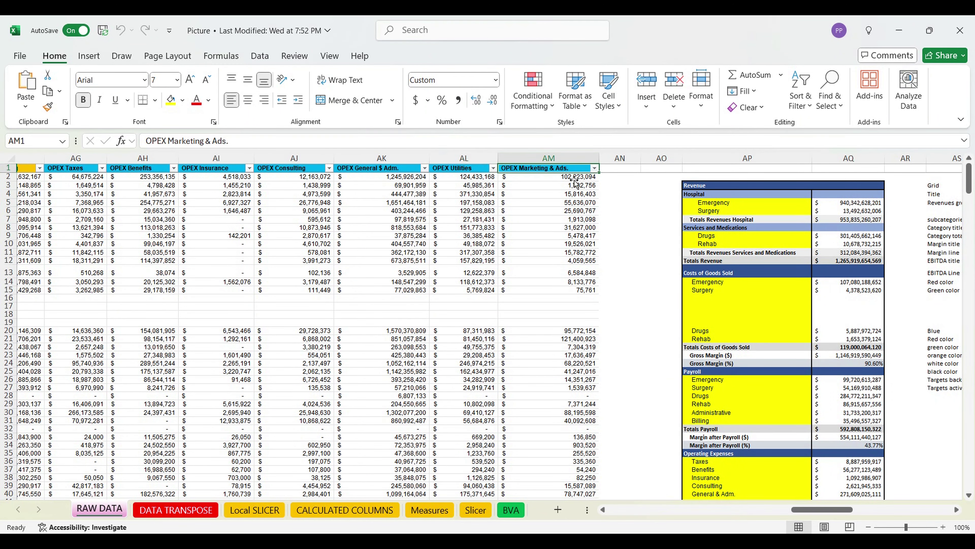
drag(696, 186, 839, 409)
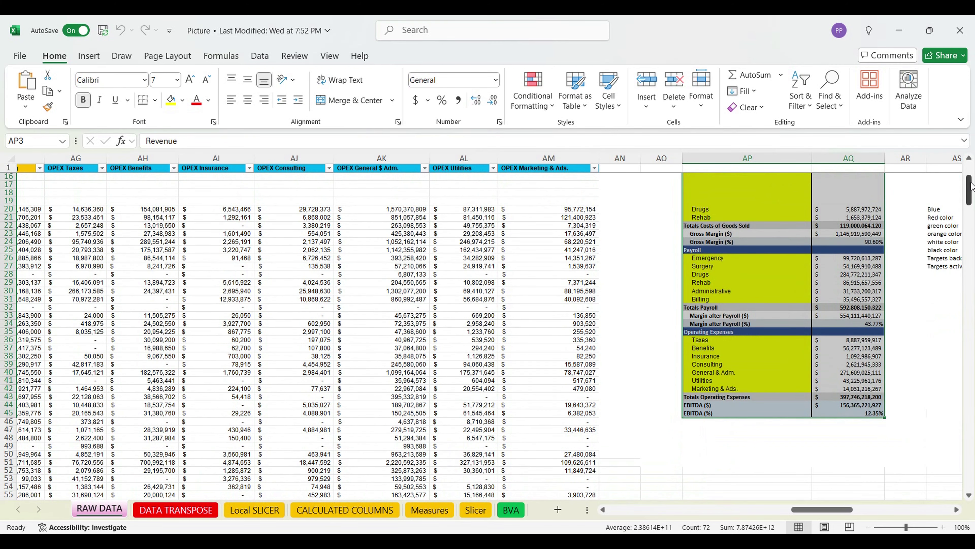
drag(972, 187, 970, 176)
drag(808, 511, 843, 511)
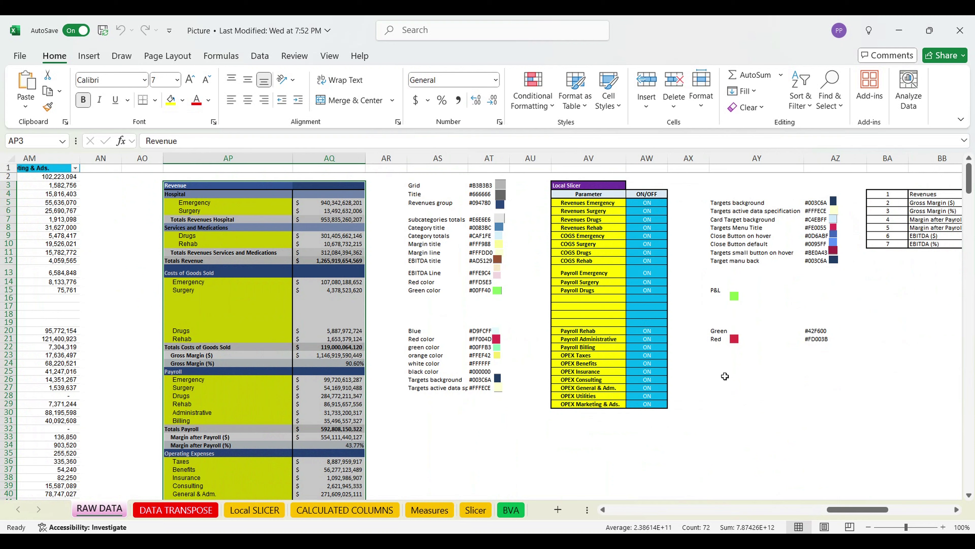
click(174, 509)
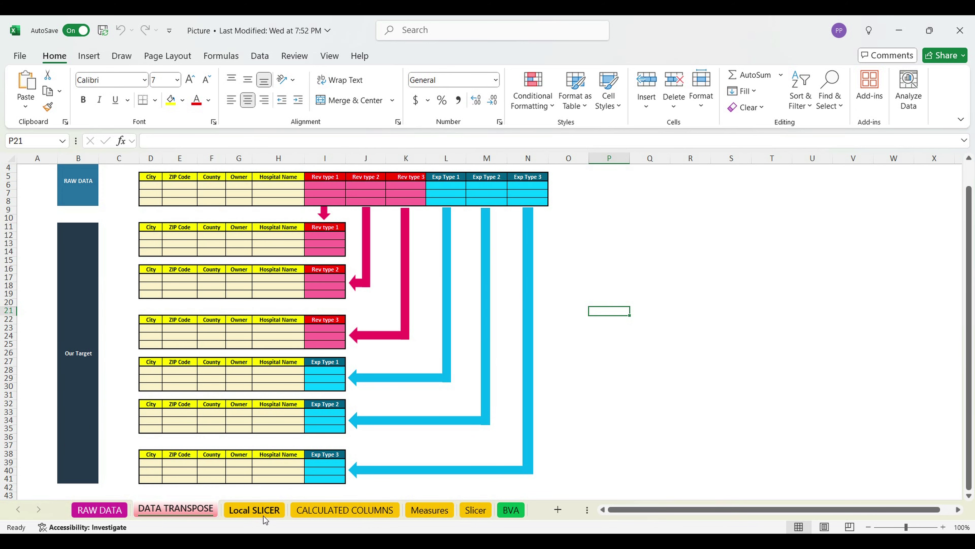
Step through Local SLICER, CALCULATED COLUMNS and Measures to the Slicer sheet's Scenario 2 ON/OFF column.
click(255, 510)
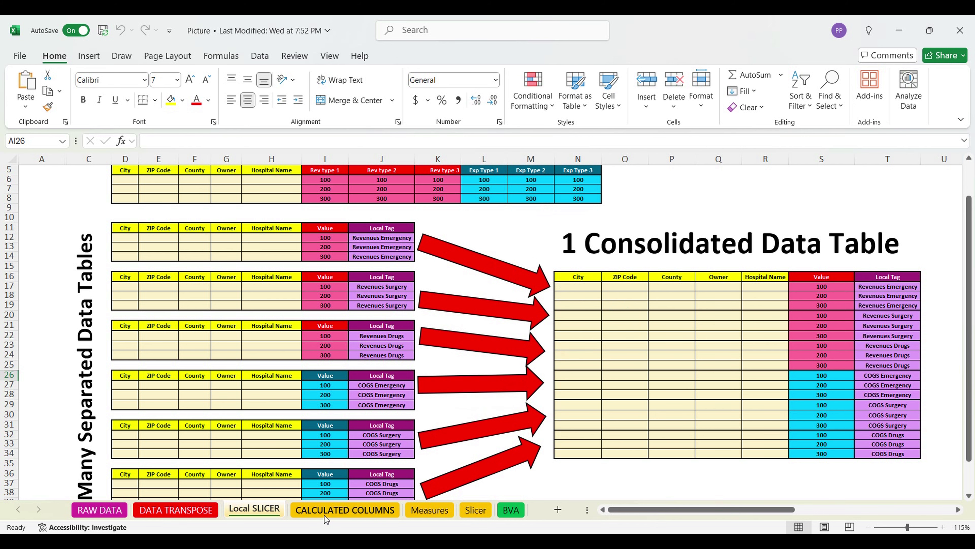
click(345, 510)
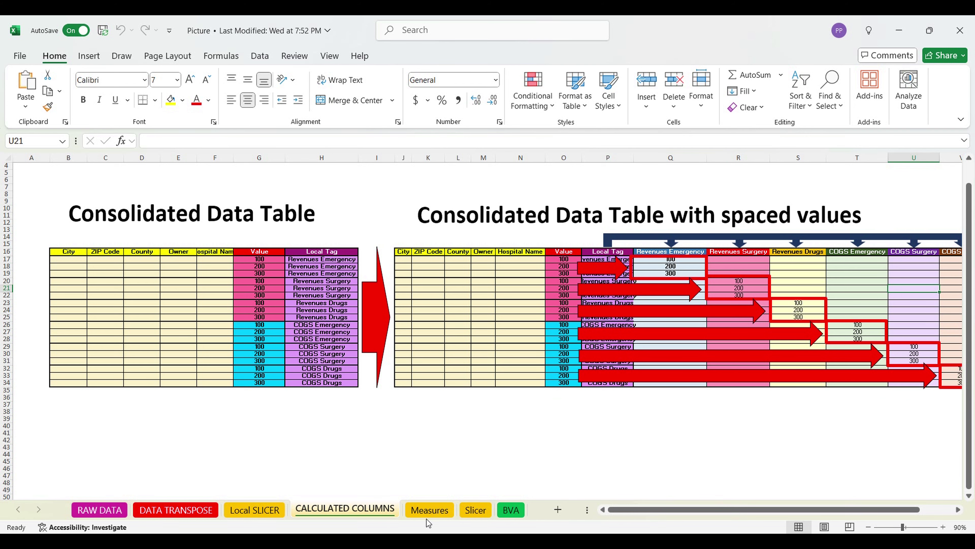
click(429, 511)
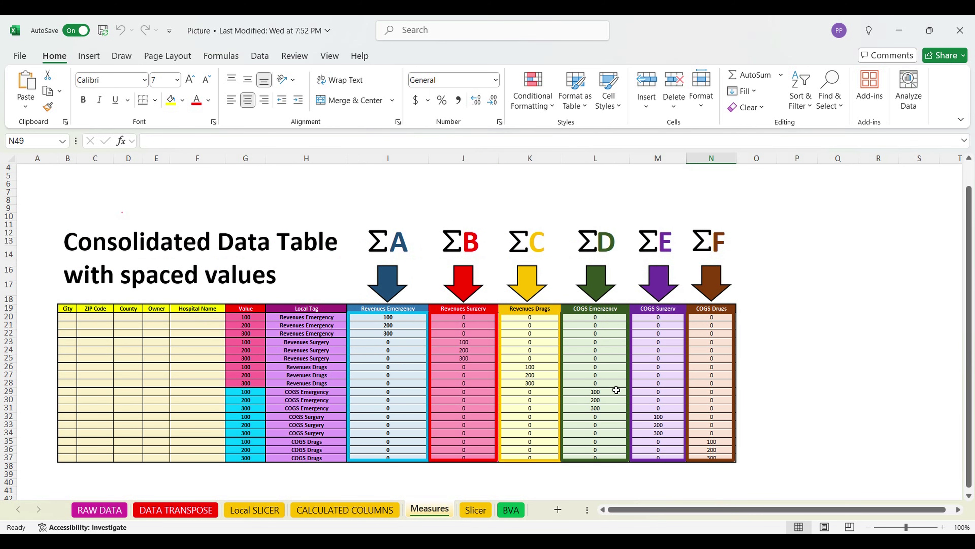
click(474, 514)
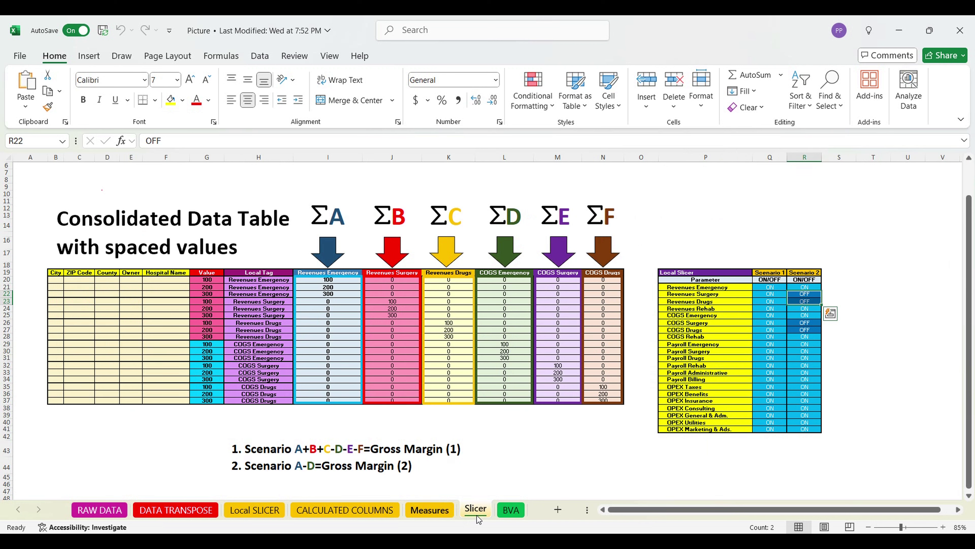
click(811, 324)
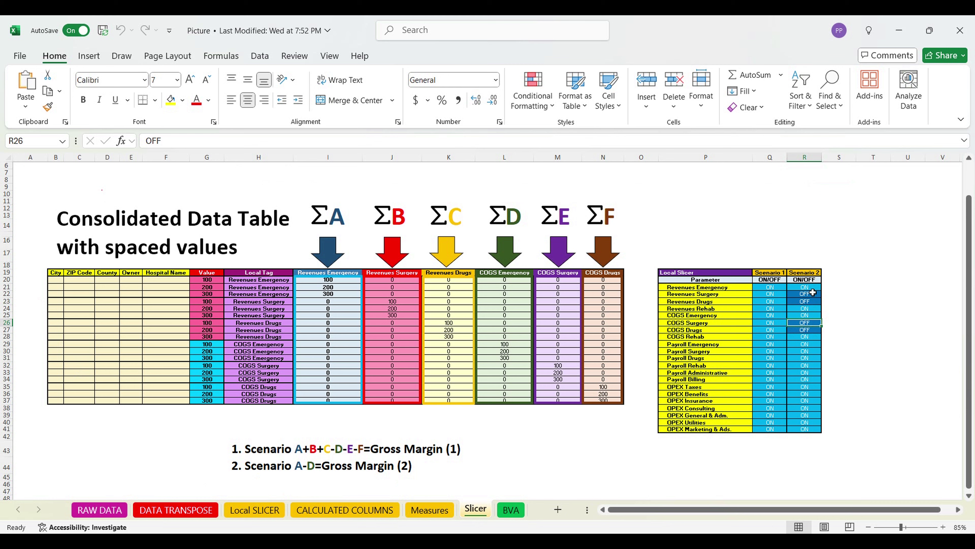
drag(805, 287, 805, 429)
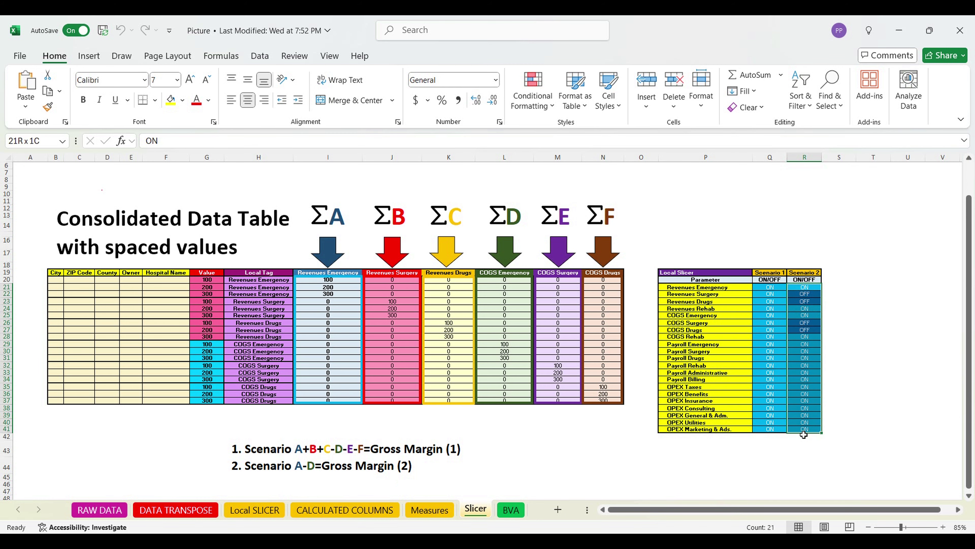
Highlight the BVA sheet's budget-versus-actual table, then return to Power BI Desktop.
click(510, 510)
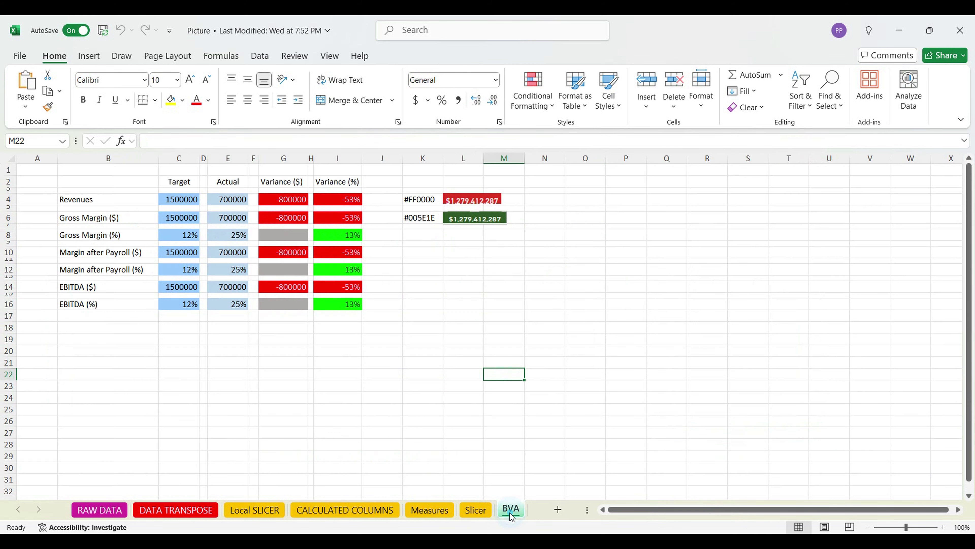
drag(73, 180, 521, 353)
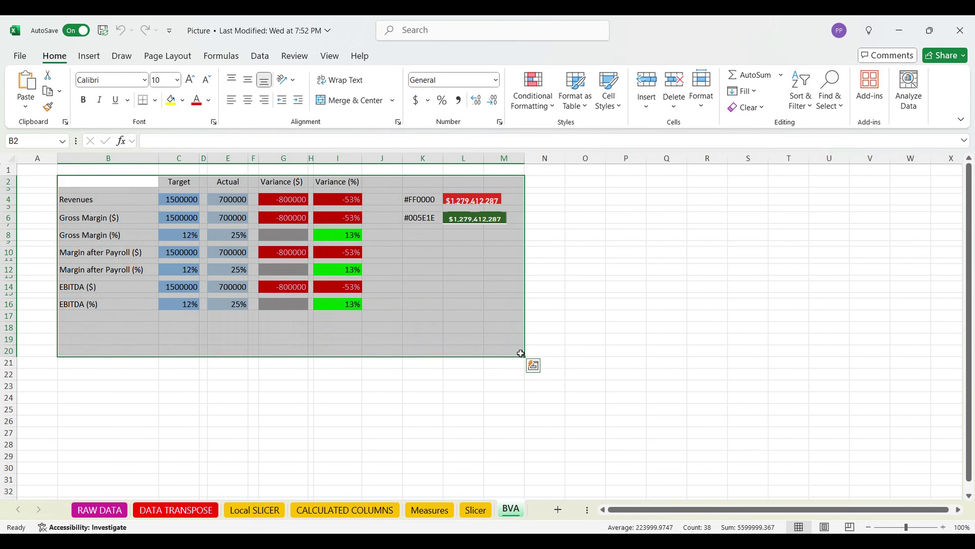
click(625, 305)
key(alt+Tab)
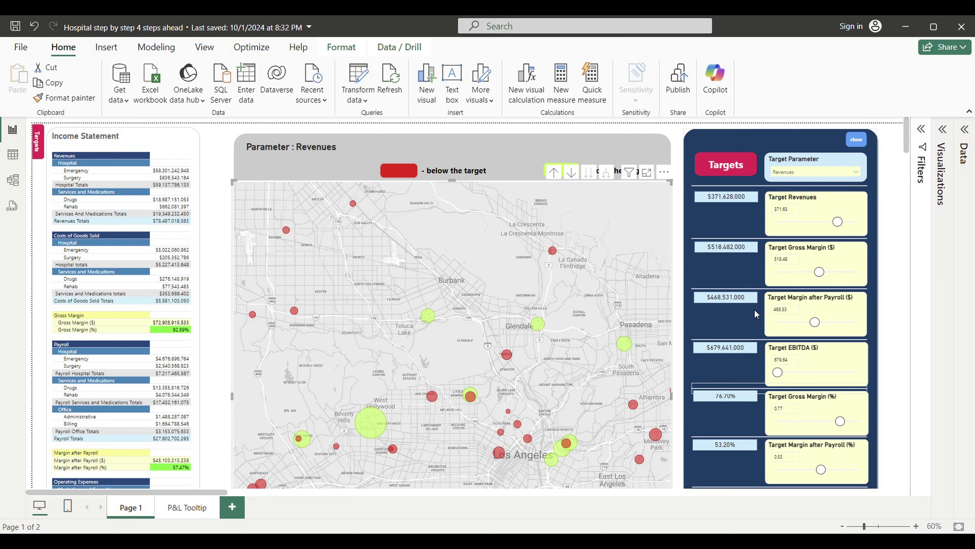
Set Target Parameter to Gross Margin ($), zoom into Los Angeles and preview hospital tooltips.
click(788, 172)
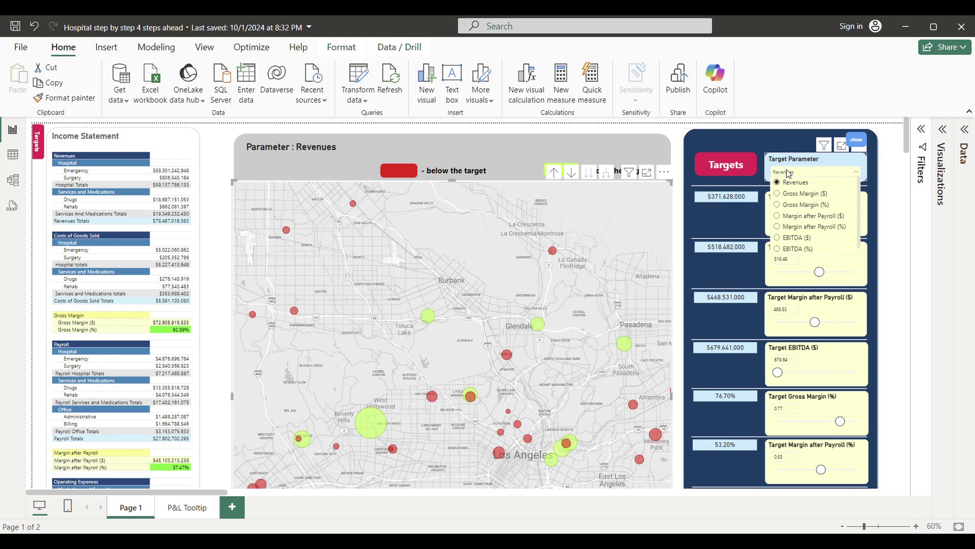
click(794, 194)
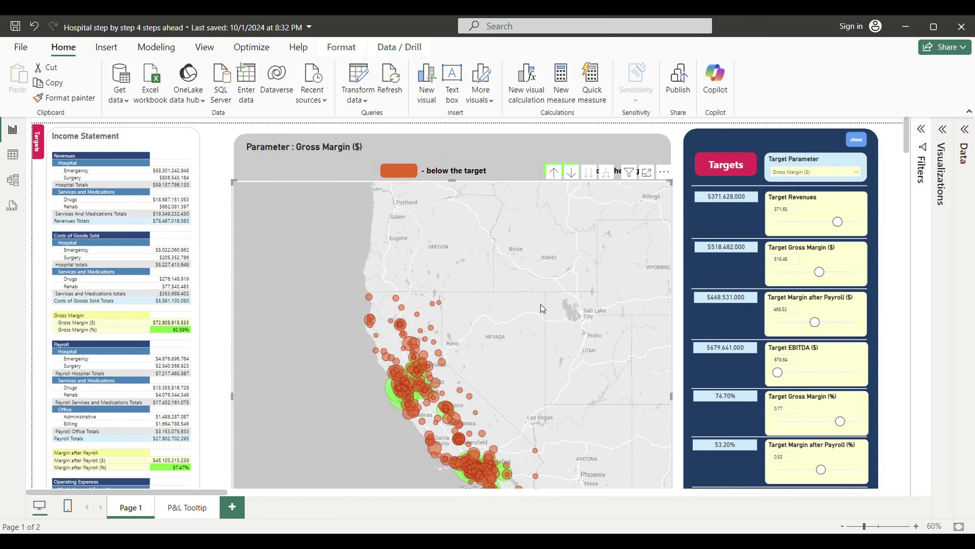
scroll(466, 394, up, 4)
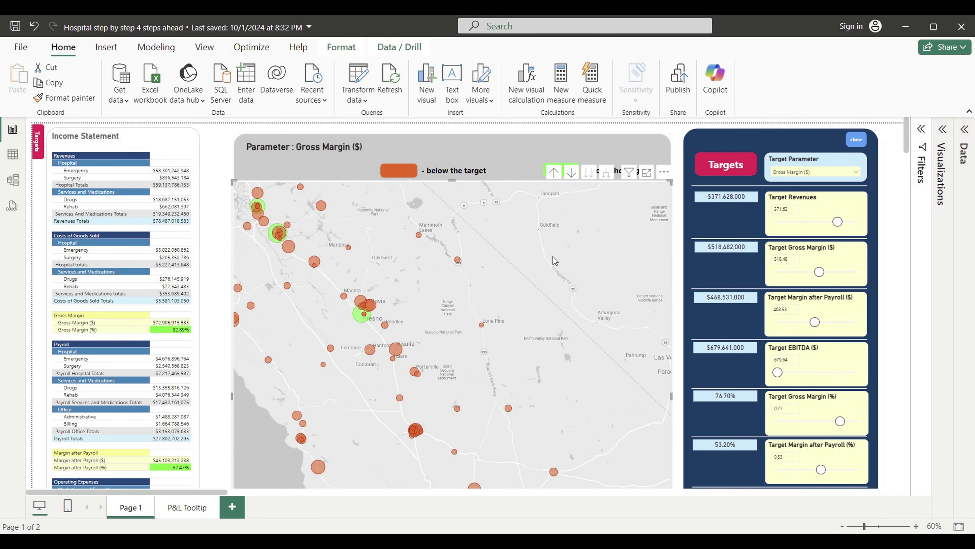
mouse_move(435, 478)
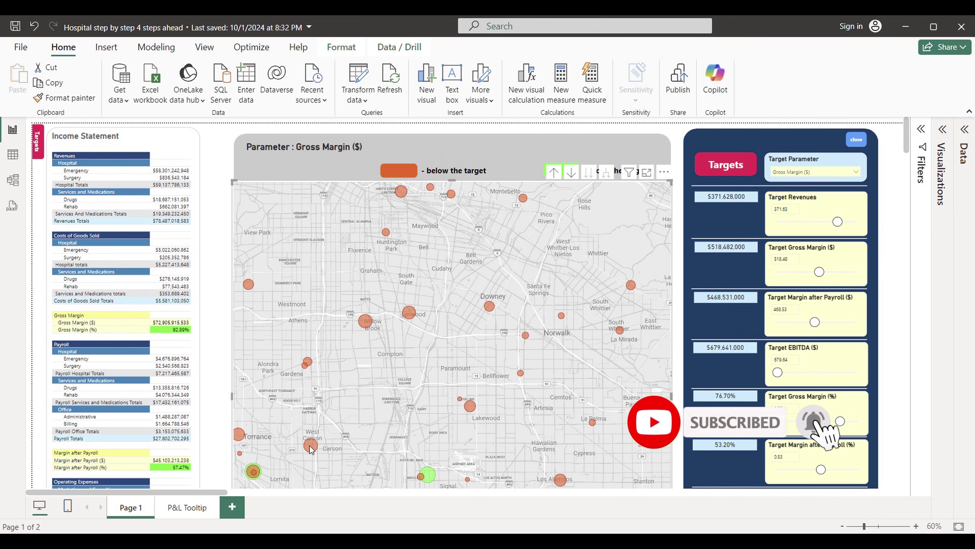
mouse_move(310, 447)
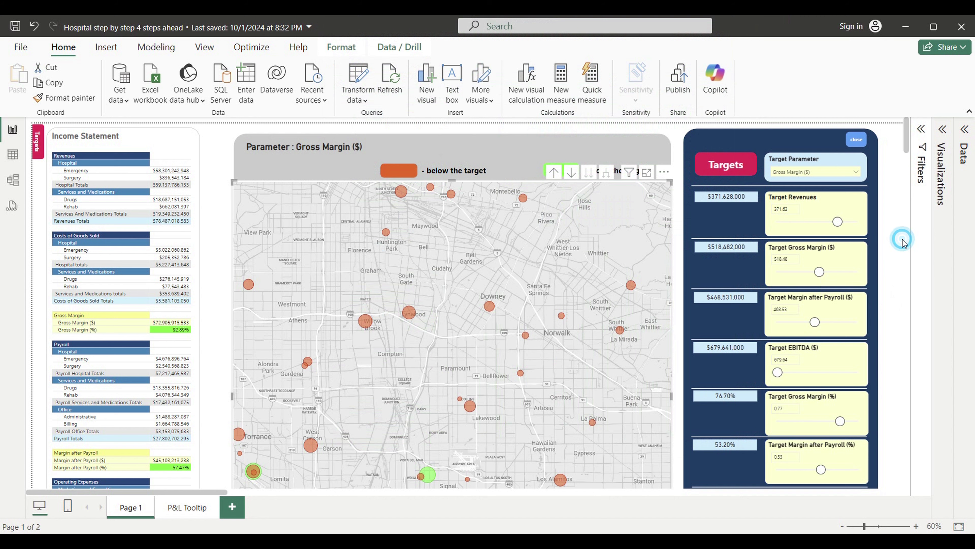
click(902, 239)
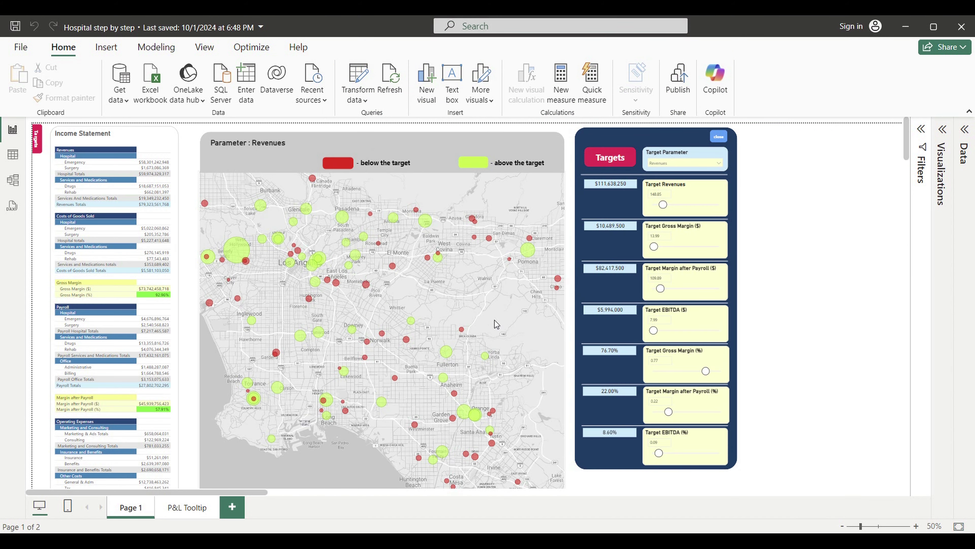
On the P&L Tooltip page, duplicate the Actuals header card and place the copy beside it.
click(185, 507)
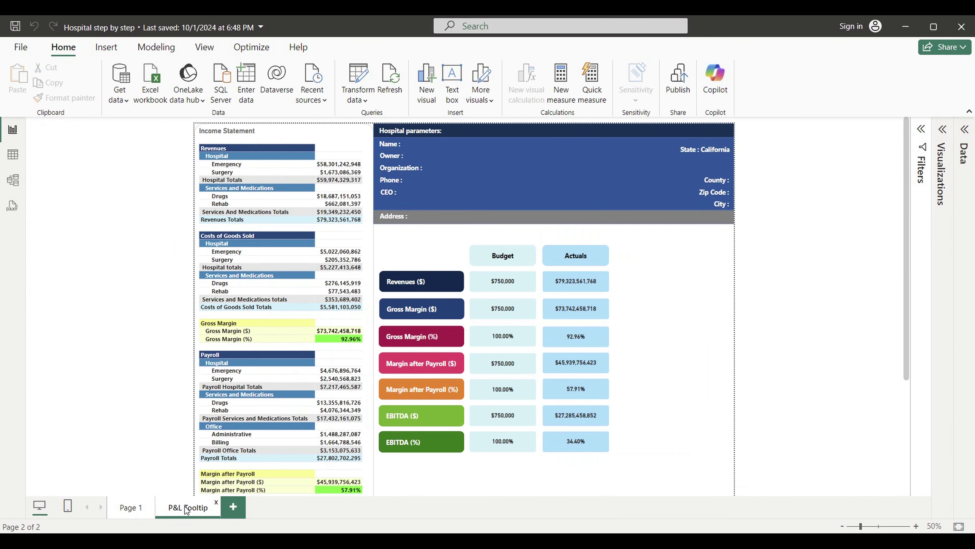
click(599, 257)
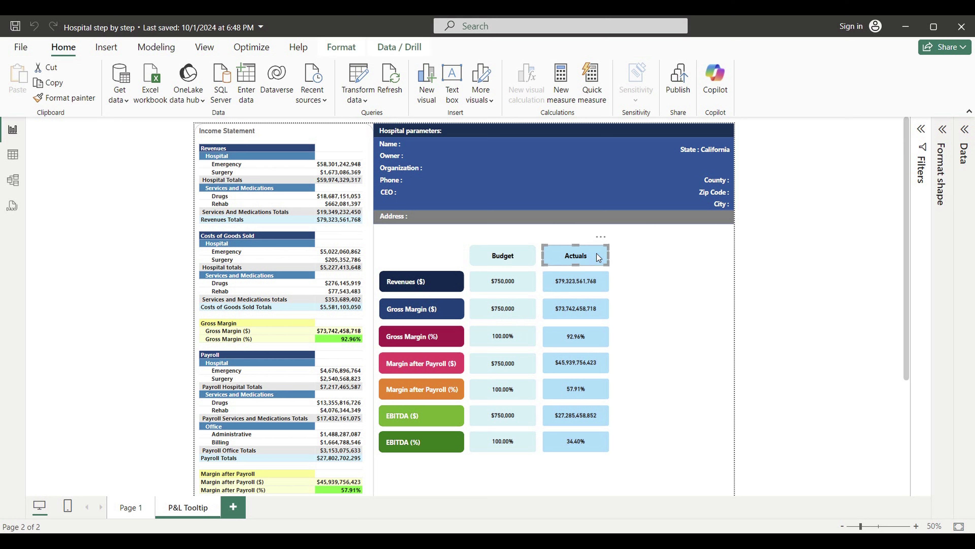
key(ctrl+c)
key(ctrl+v)
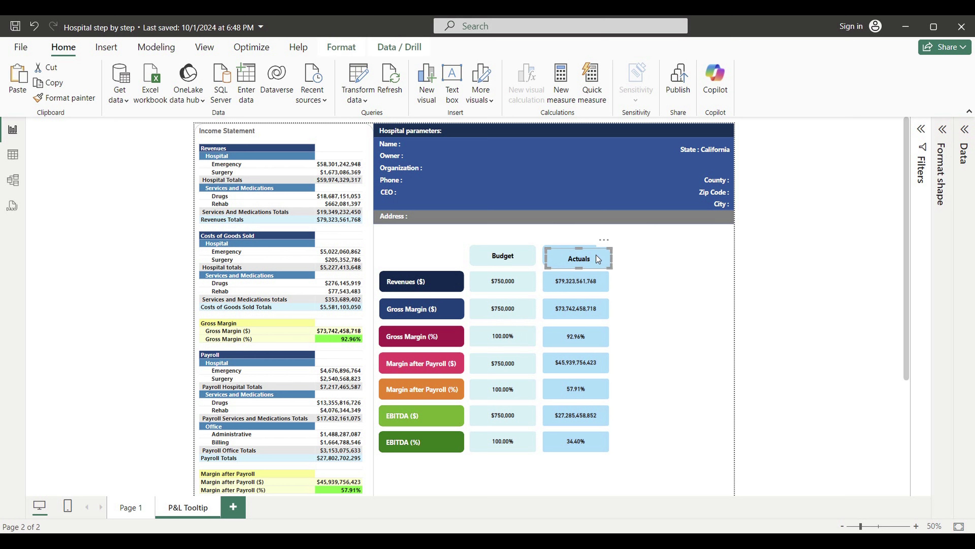
drag(598, 259, 668, 254)
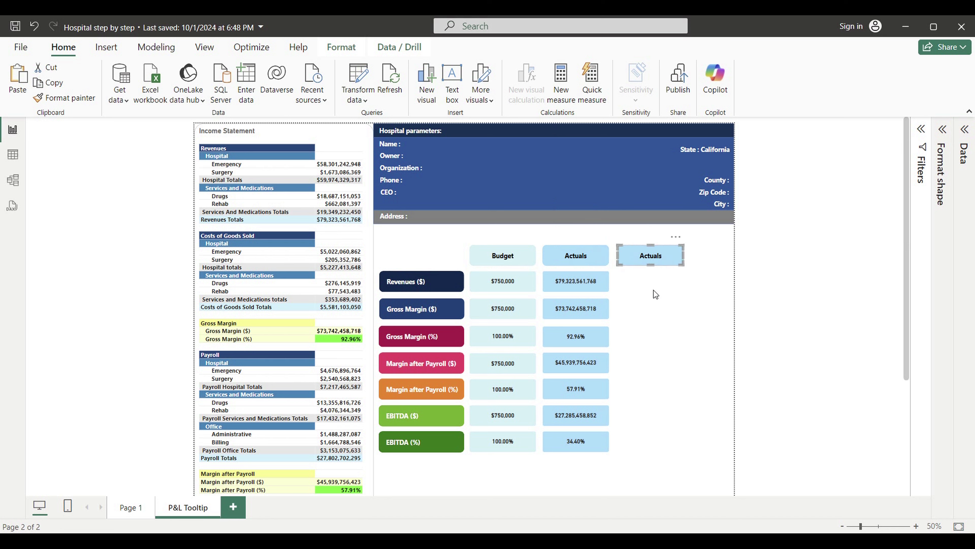
Change the copied card's shape text from Actuals to Variance ($).
click(943, 131)
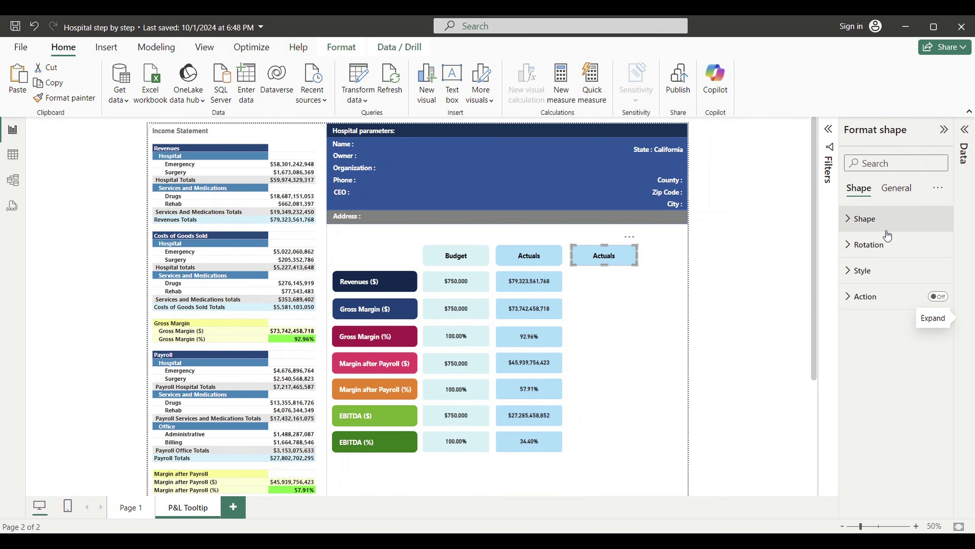
click(849, 219)
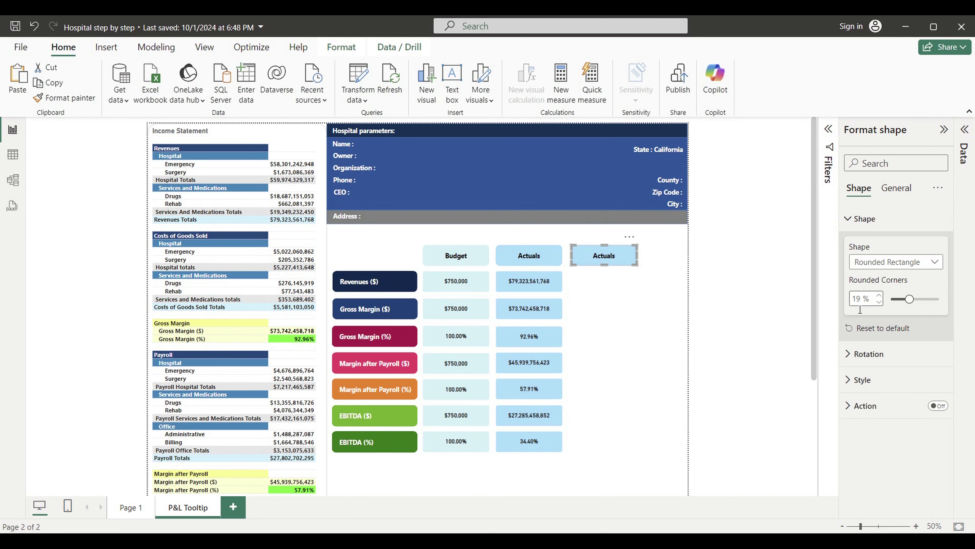
click(853, 380)
scroll(885, 378, down, 3)
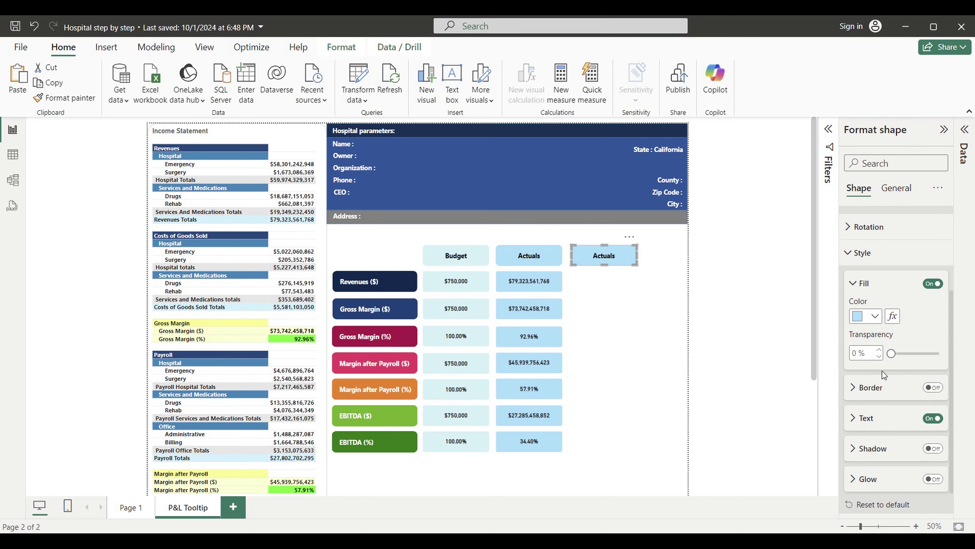
click(853, 418)
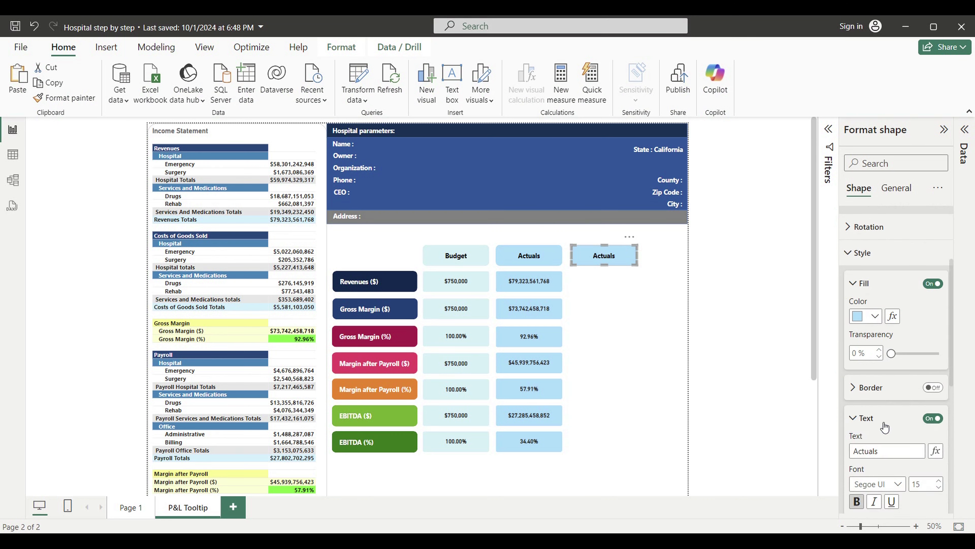
double_click(891, 450)
text(Var)
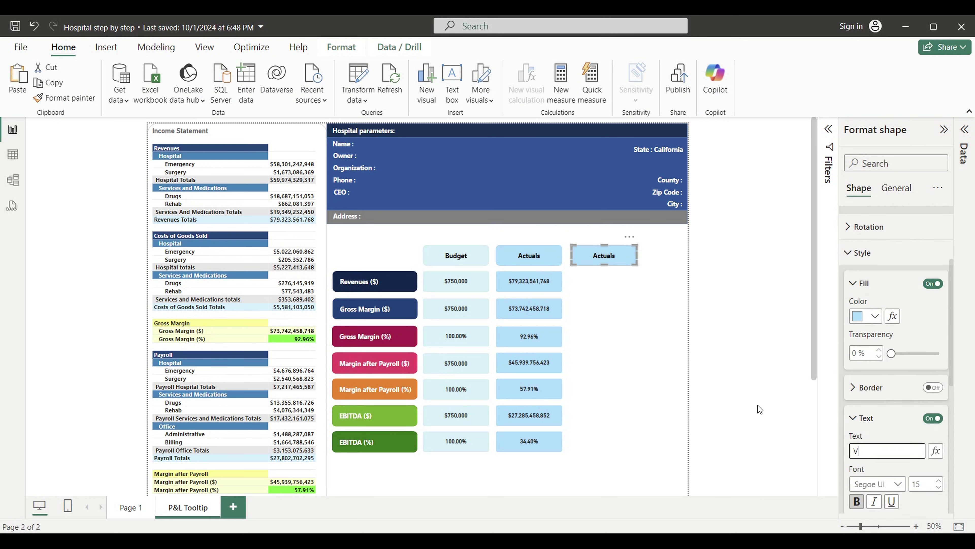
text(iance ($))
From Excel's colour table, copy the #006FA0 code in BO15 next to Variance ($).
key(alt+Tab)
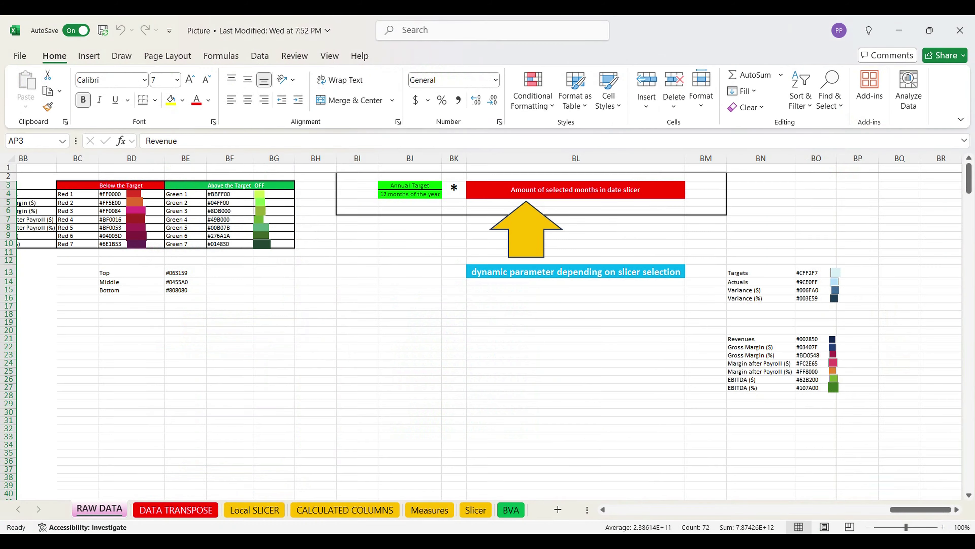
click(742, 290)
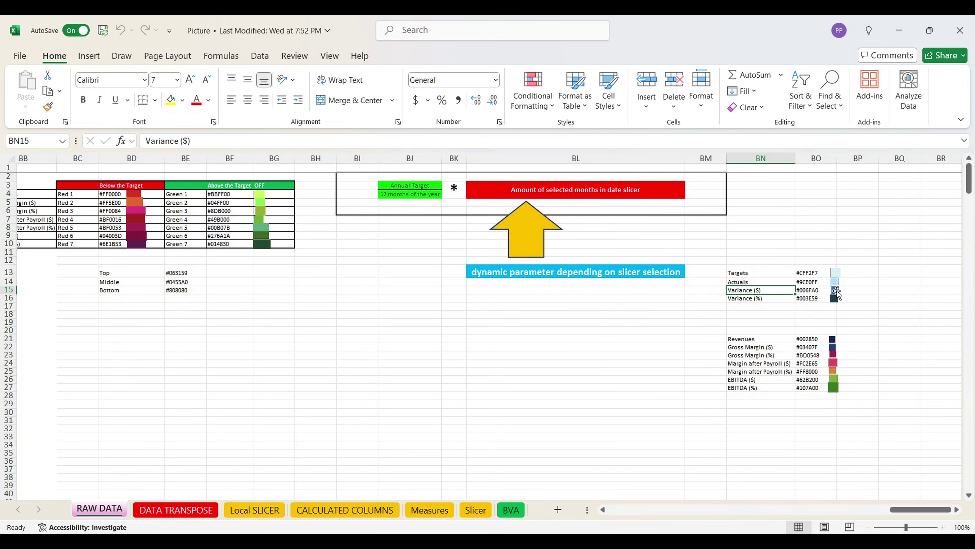
click(812, 291)
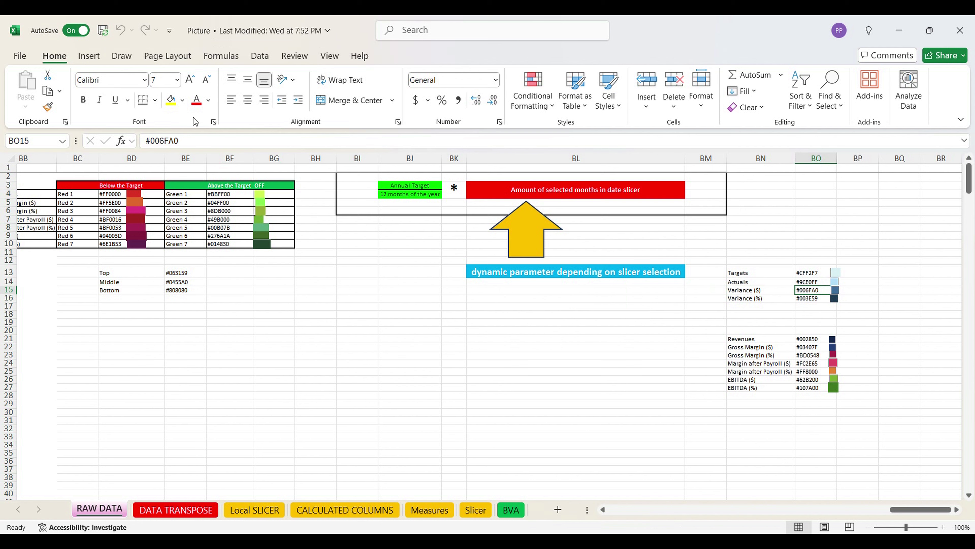
drag(195, 149, 145, 142)
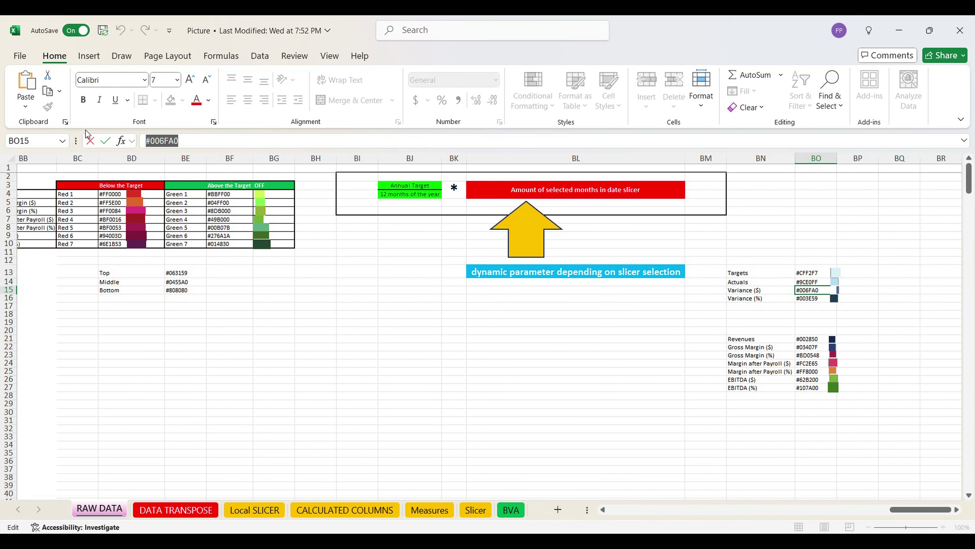
key(alt+Tab)
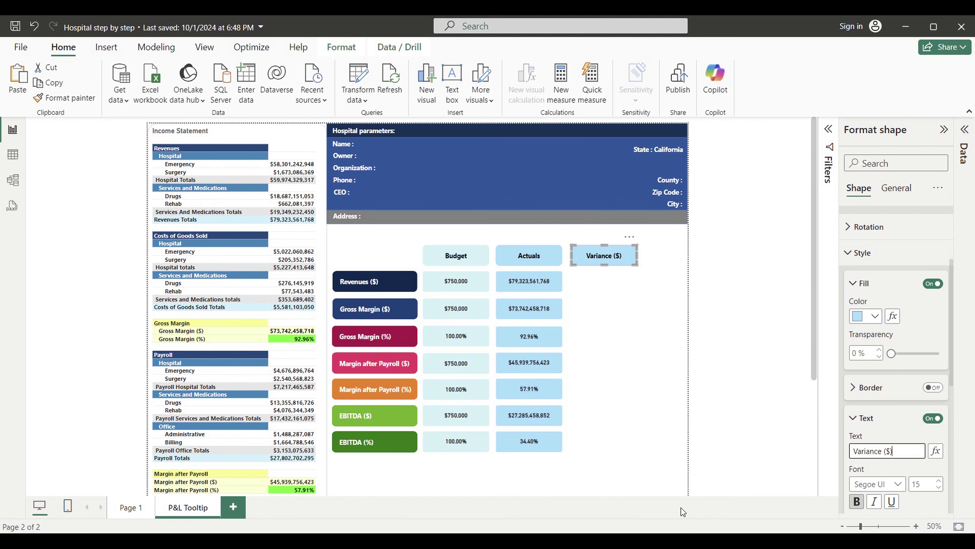
Fill the Variance ($) header card with hex colour #006FA0.
click(875, 316)
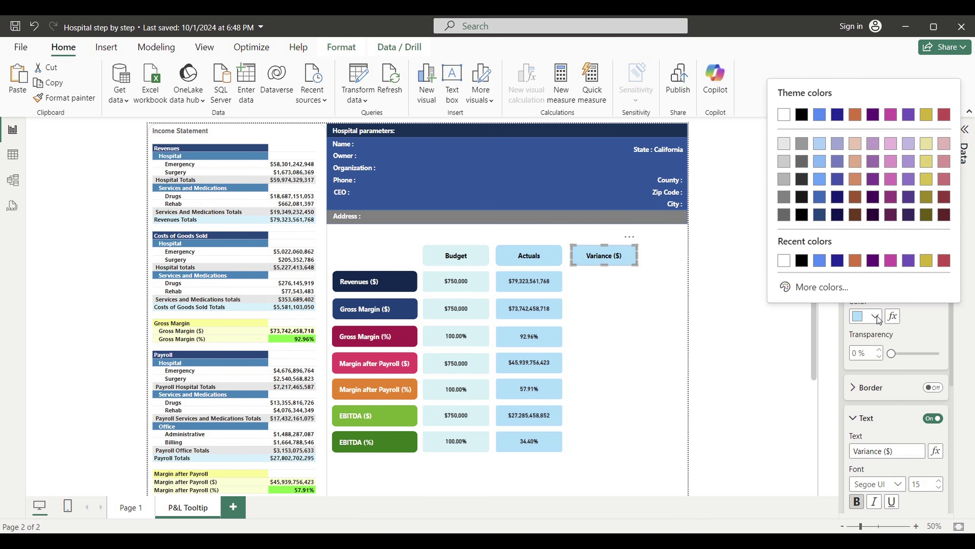
click(822, 288)
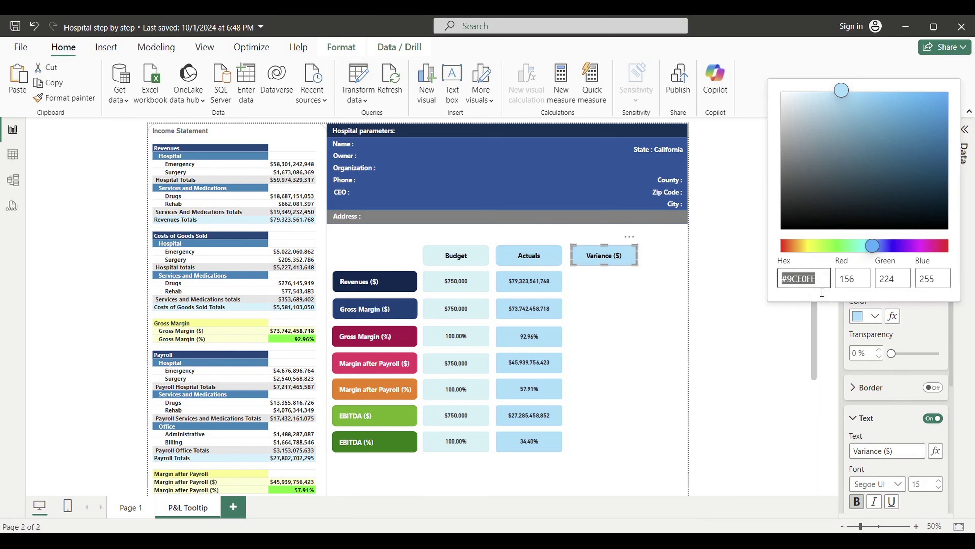
key(ctrl+v)
key(Return)
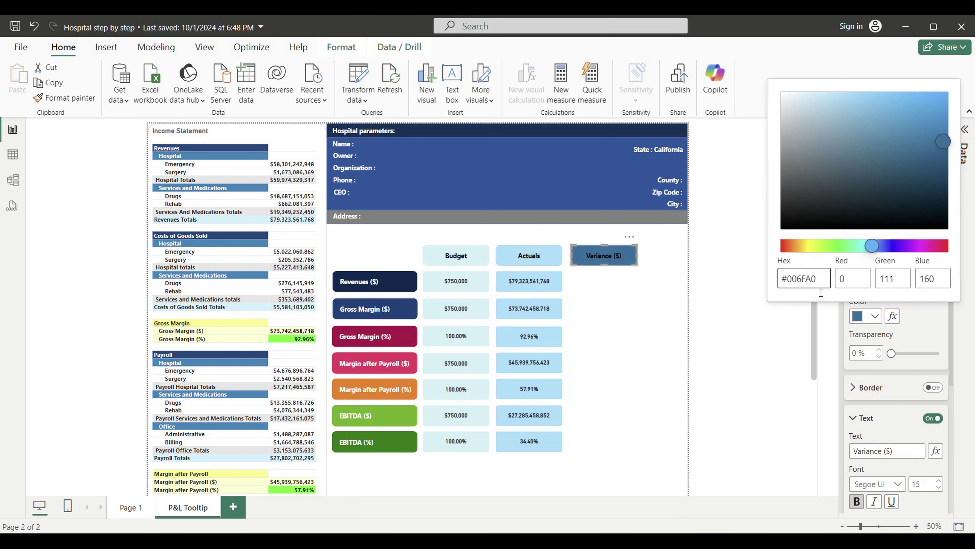
click(752, 321)
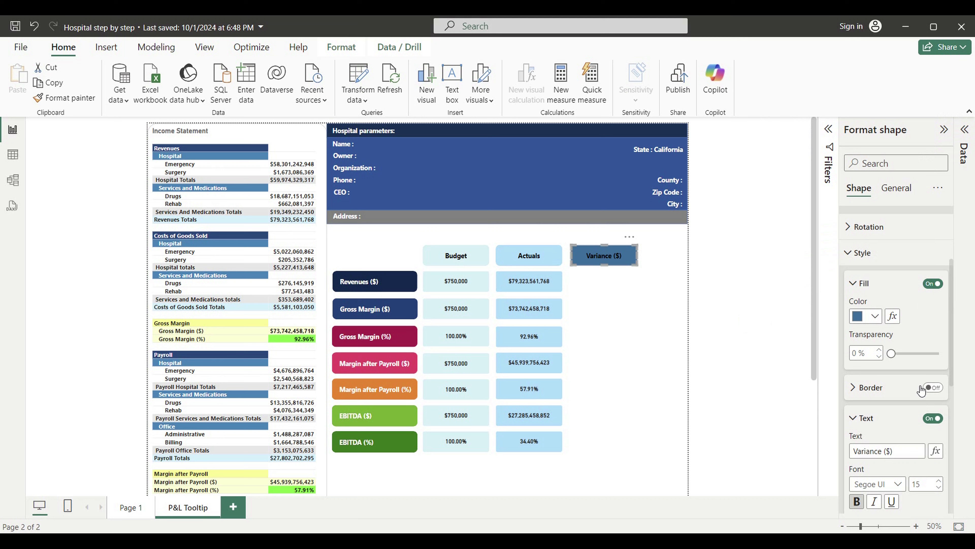
Make the Variance ($) header text white and deselect the card.
scroll(921, 390, down, 2)
click(875, 474)
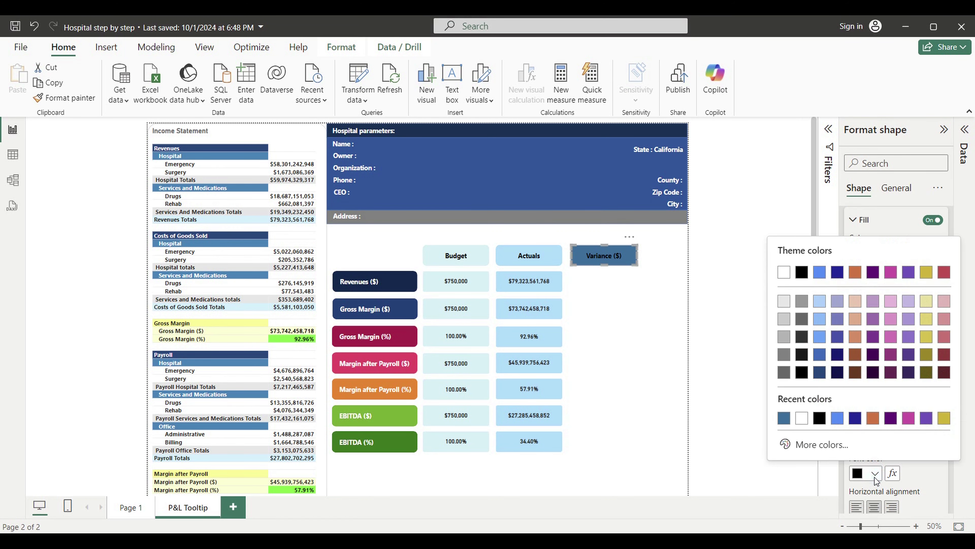
click(784, 272)
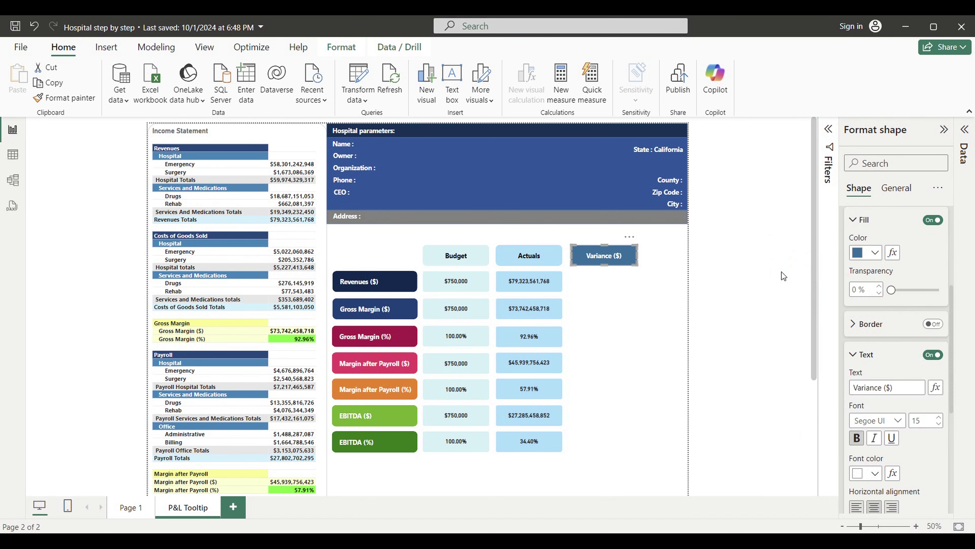
click(675, 278)
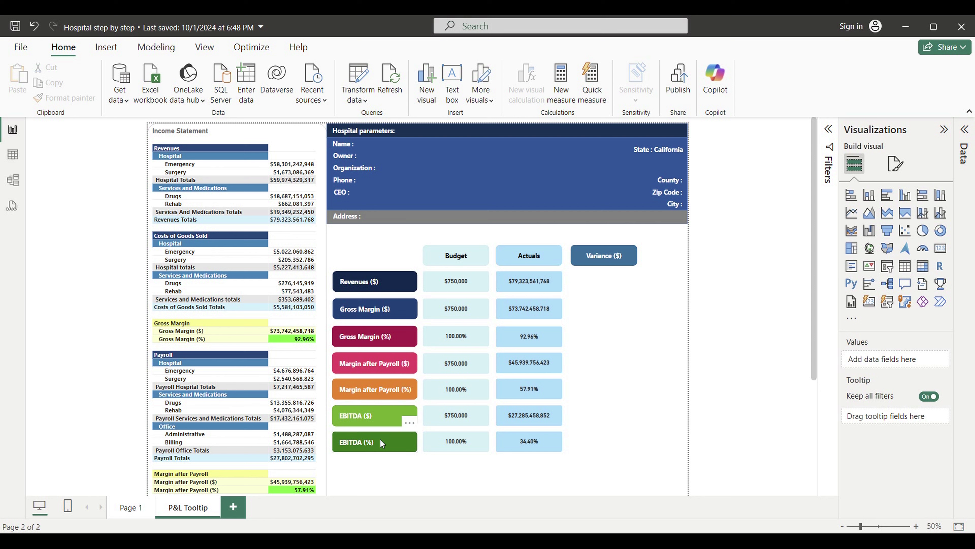
Duplicate the Gross Margin (%) shape into the Variance ($) column with grey fill and text off.
click(383, 336)
key(ctrl+c)
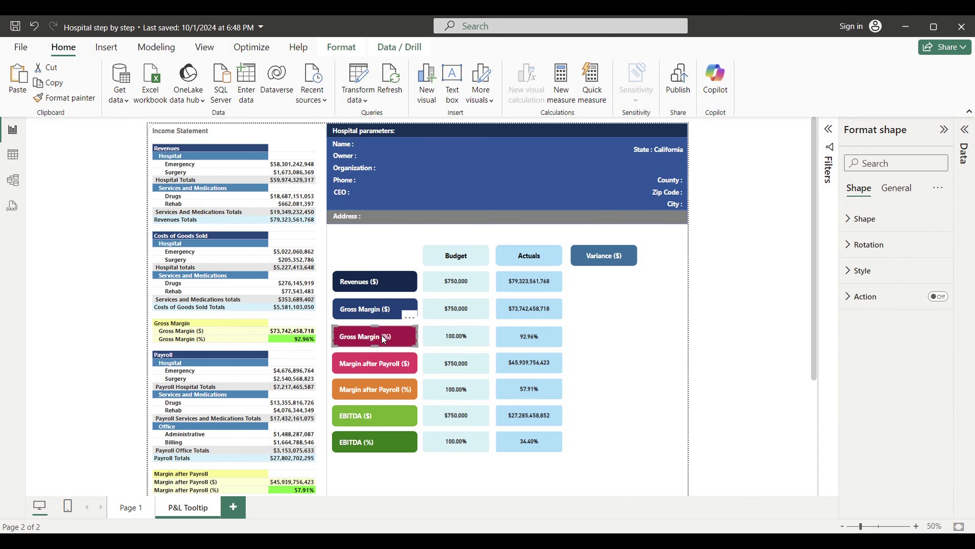
key(ctrl+v)
drag(381, 336, 638, 332)
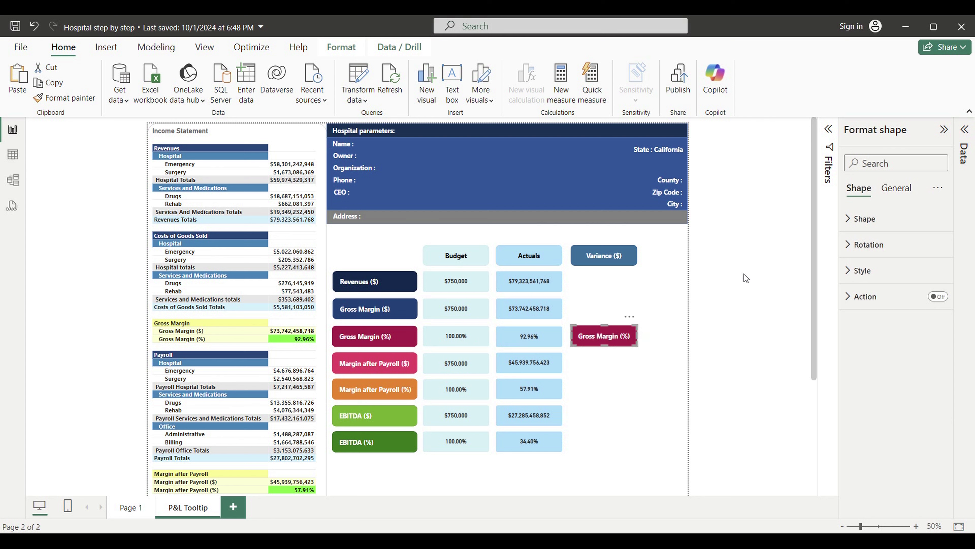
click(848, 271)
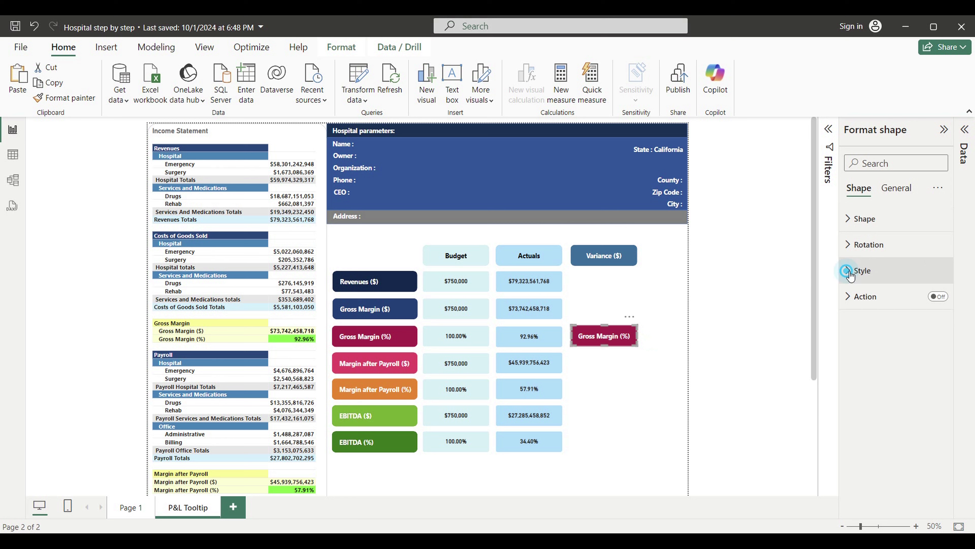
click(874, 333)
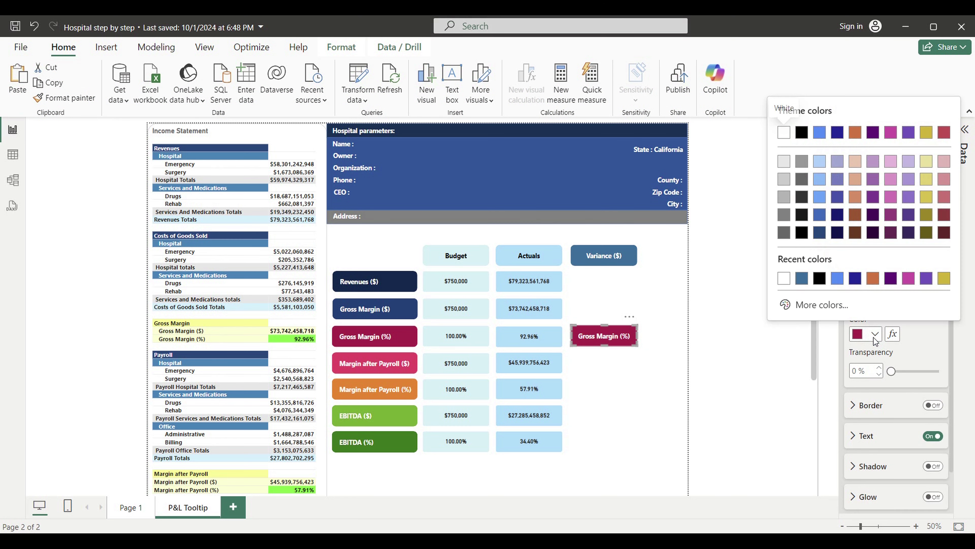
click(784, 213)
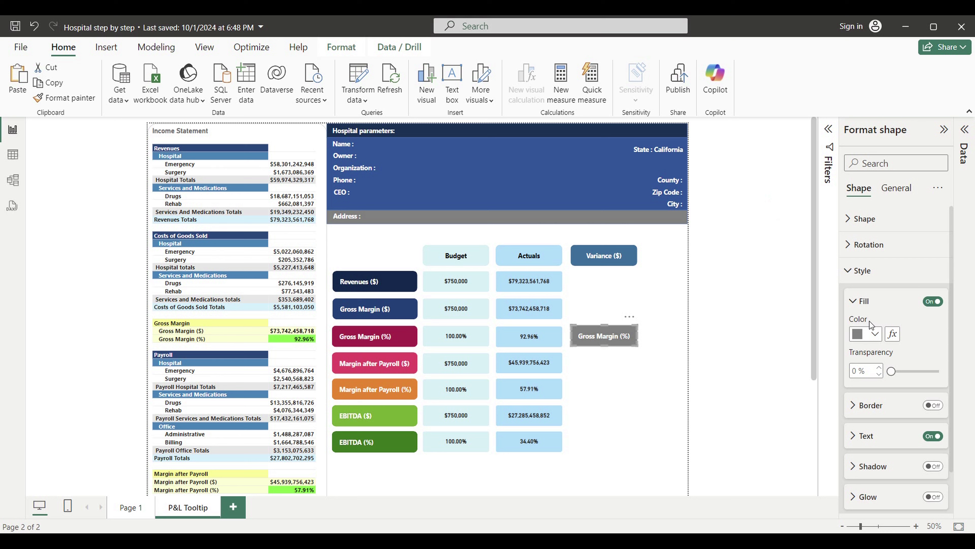
click(933, 436)
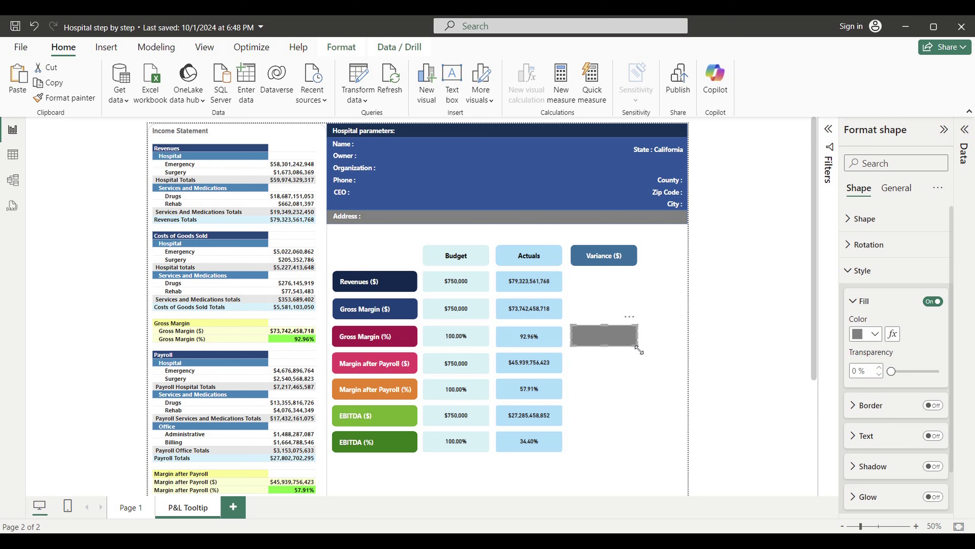
Copy the grey card into the Margin after Payroll (%) and EBITDA (%) rows.
click(610, 345)
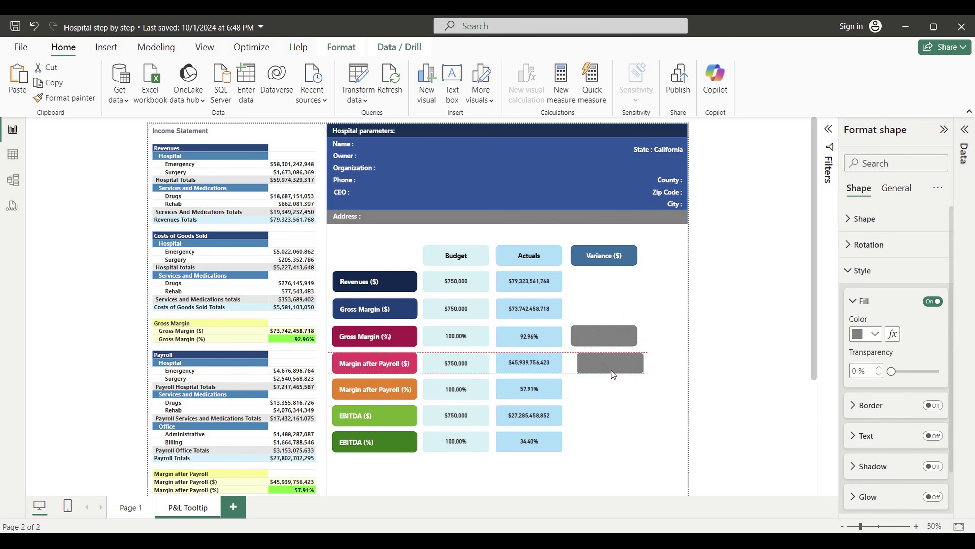
drag(611, 371, 605, 392)
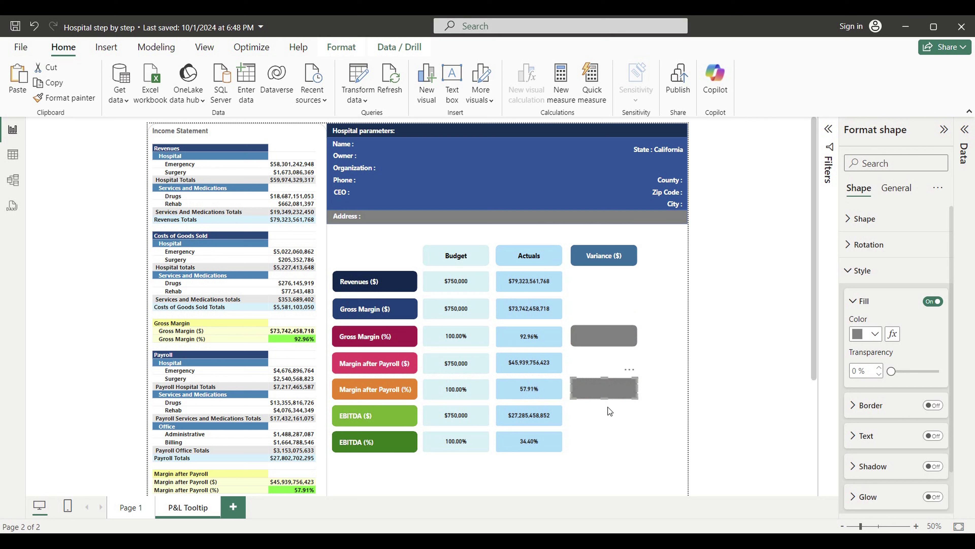
key(ctrl+v)
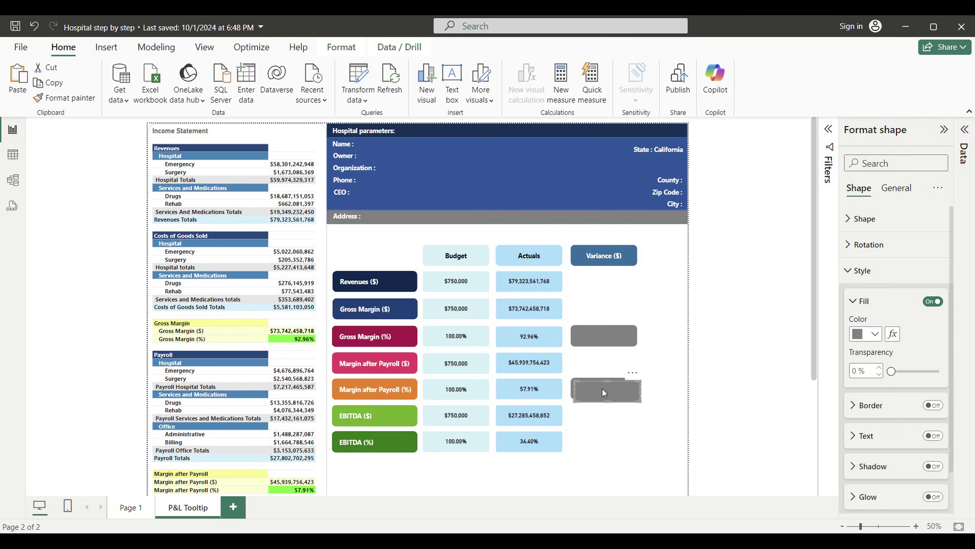
drag(604, 390, 599, 439)
Widen the Data pane to show full field names and add a blank measure in COGS Drugs.
click(721, 358)
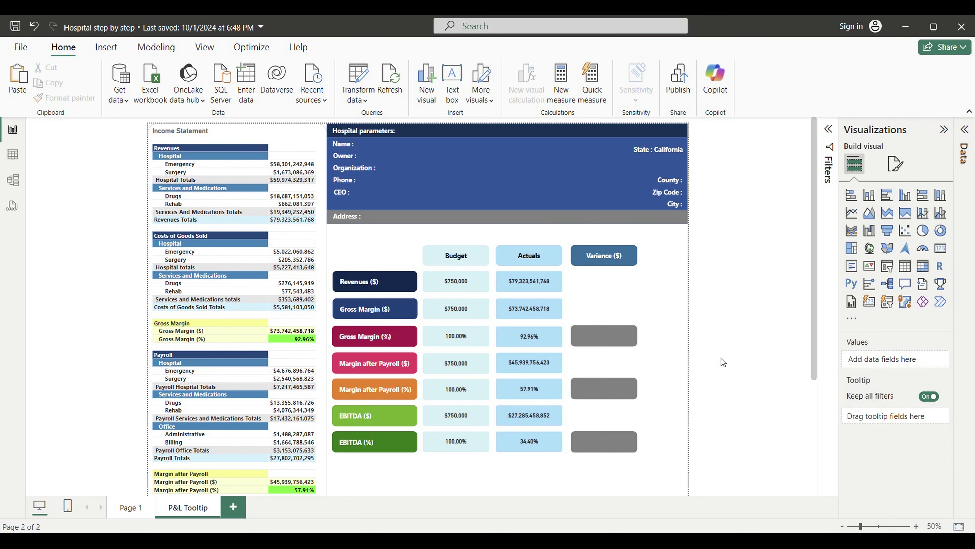
click(965, 130)
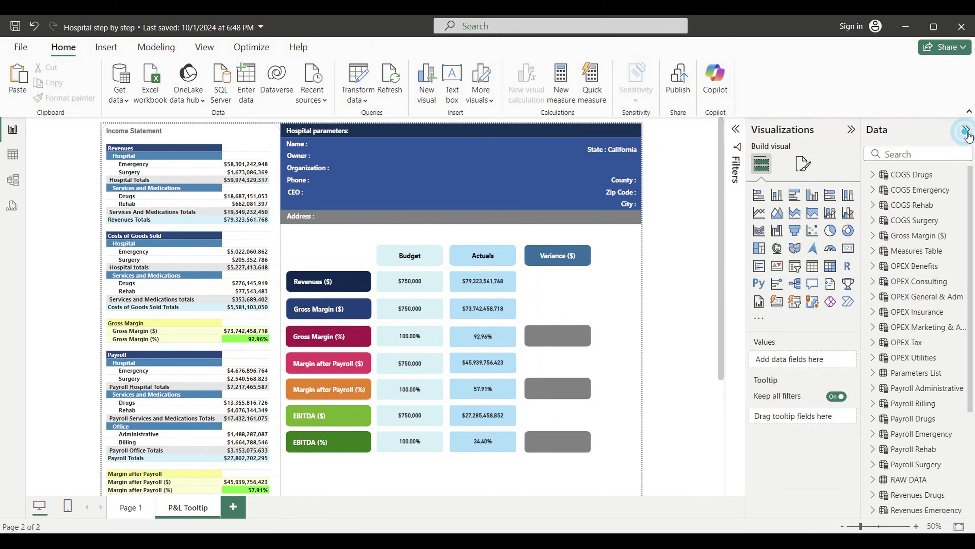
click(864, 216)
drag(864, 216, 757, 214)
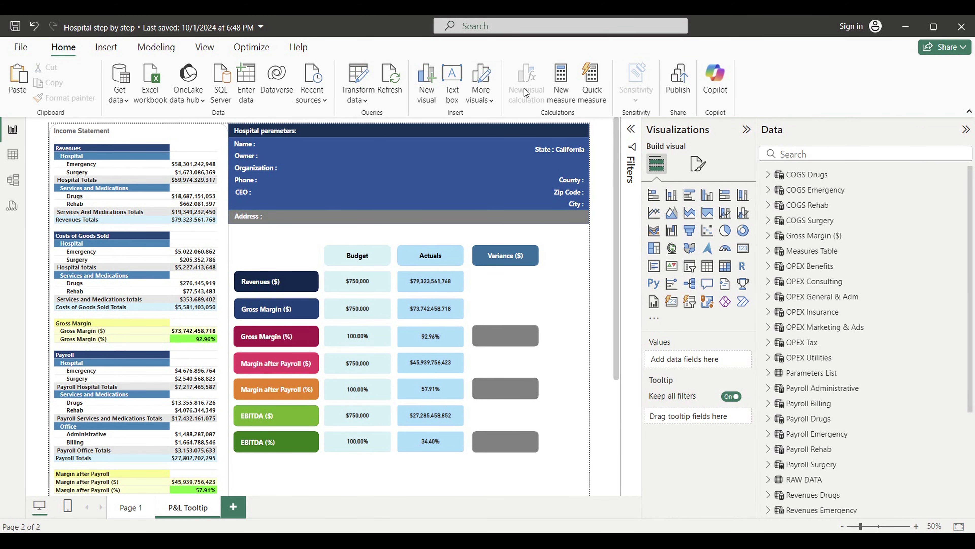
click(561, 83)
click(561, 82)
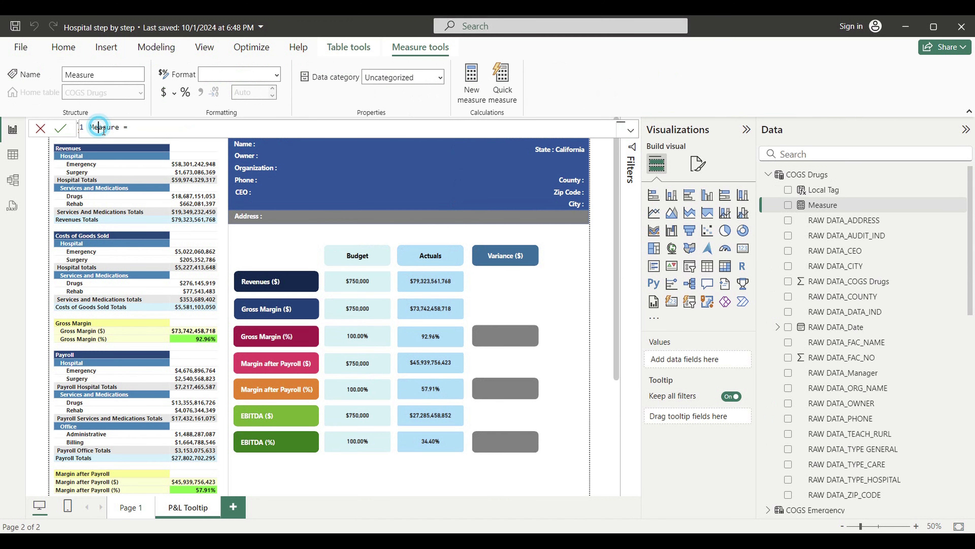
Define and commit Variance $ Revenues = [Revenues Totals]-[Card Revenues Value].
double_click(119, 127)
text(Variance $ Revenues)
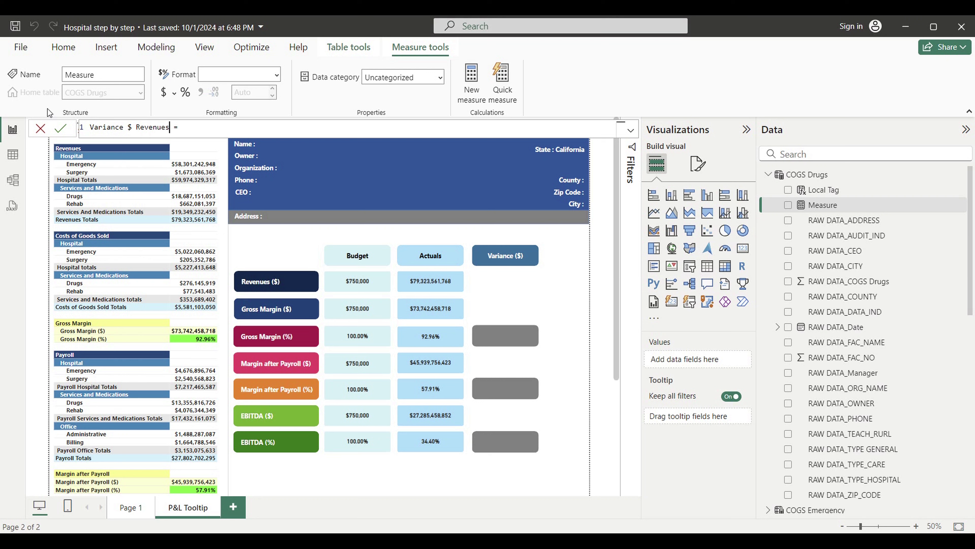
click(199, 136)
text([)
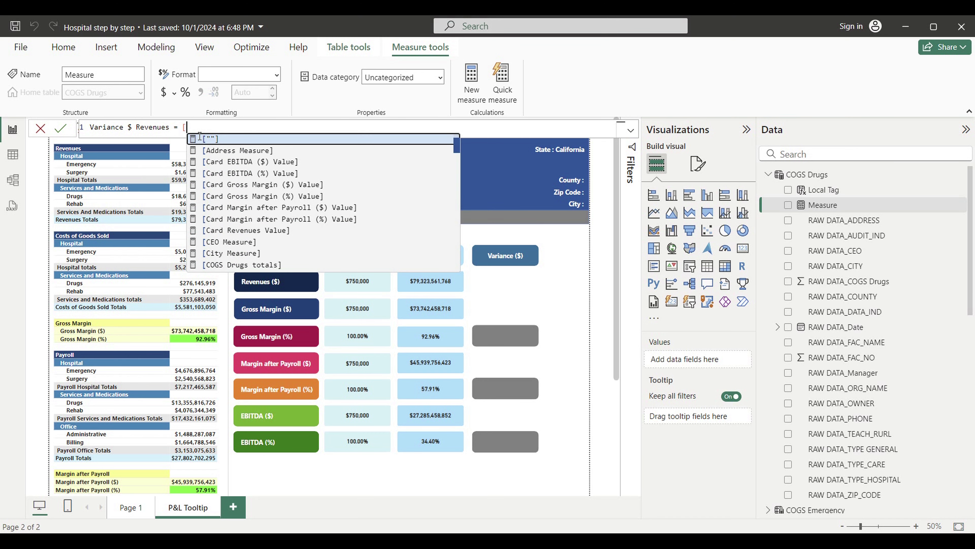
text(revenu)
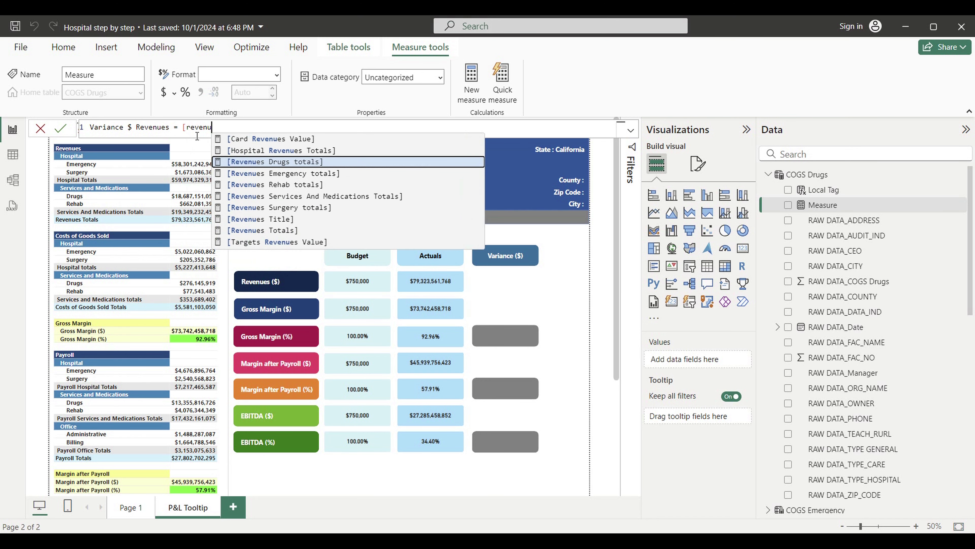
click(256, 231)
text(-[)
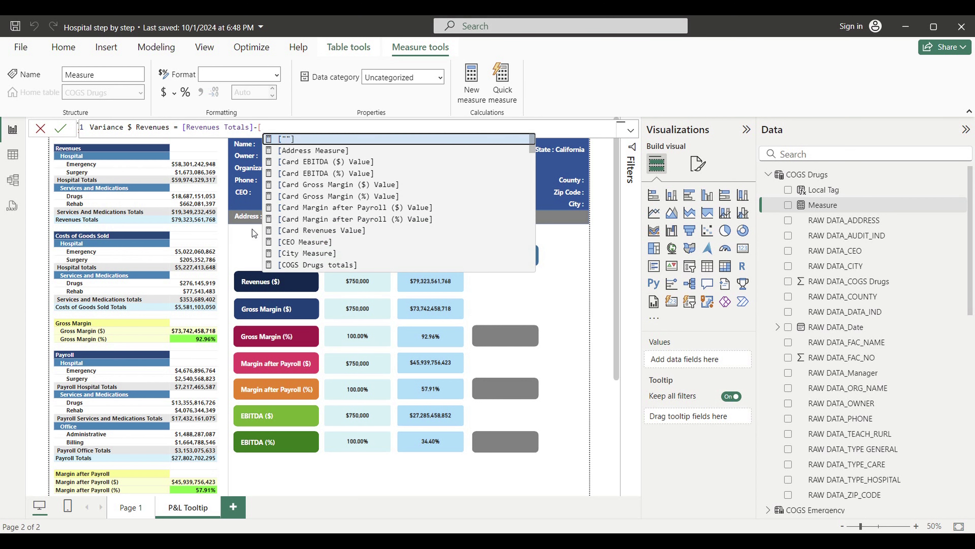
text(card)
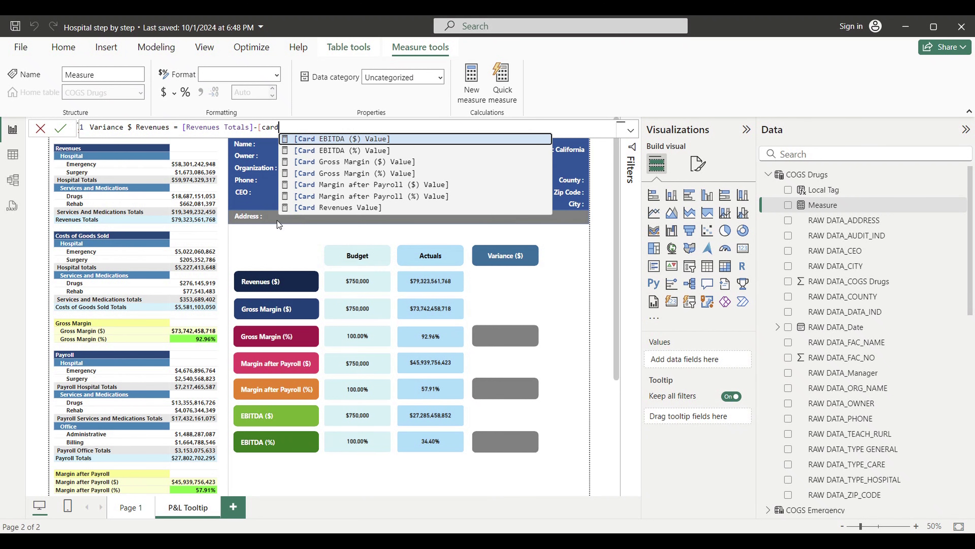
click(360, 209)
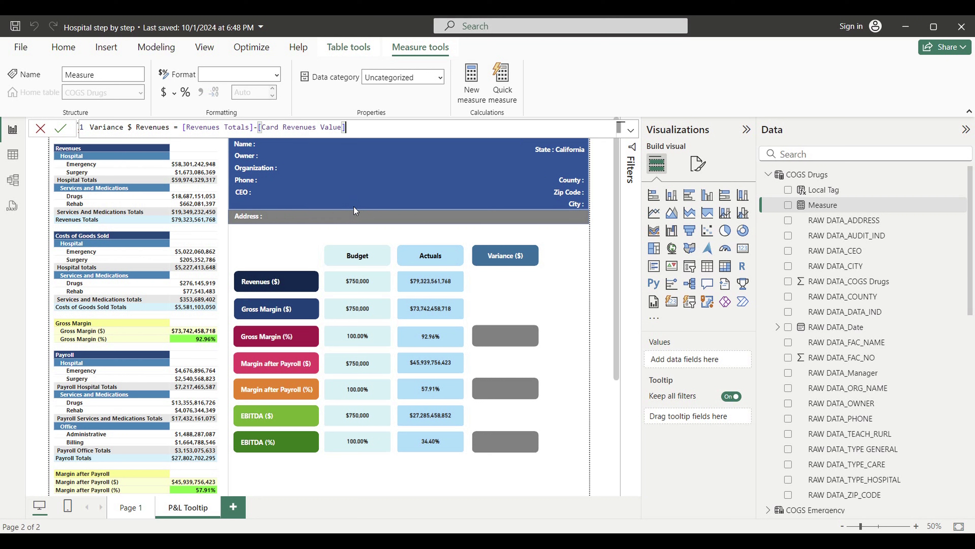
key(Return)
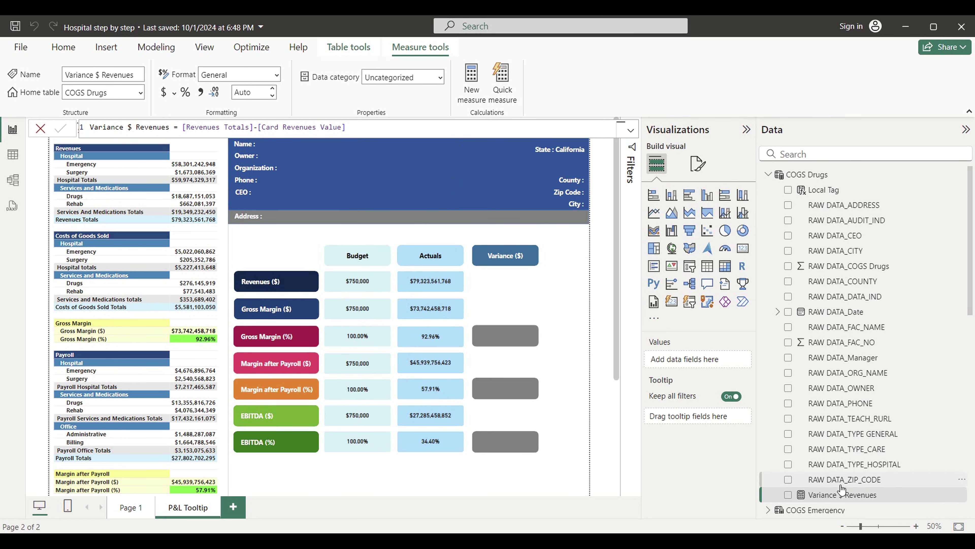
Move Variance $ Revenues to the Measures Table, formatted as Currency with 0 decimals.
click(816, 498)
click(141, 92)
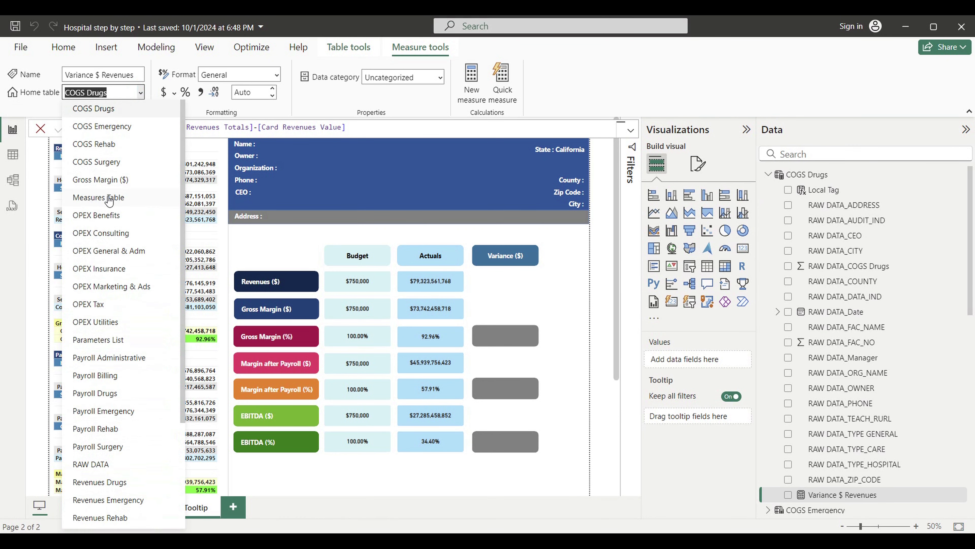
click(98, 197)
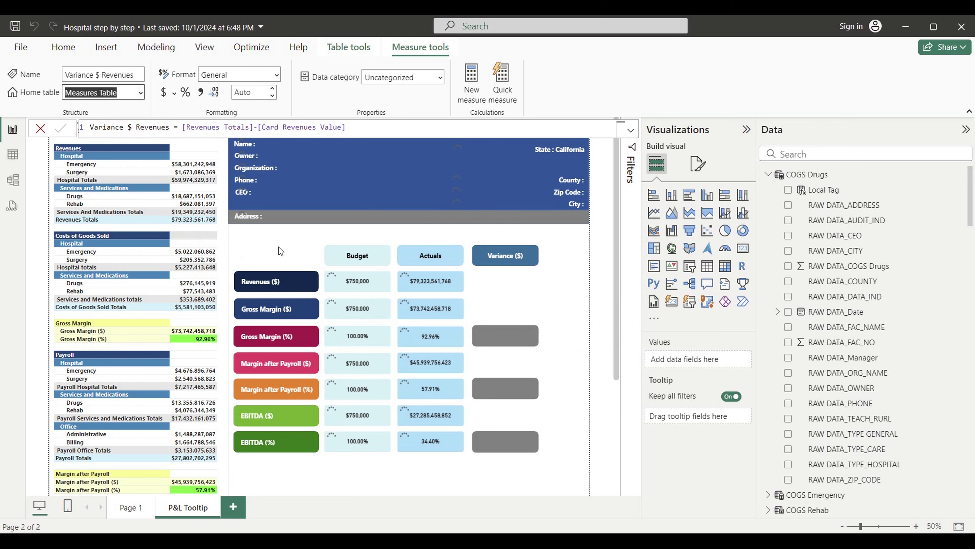
scroll(948, 372, down, 10)
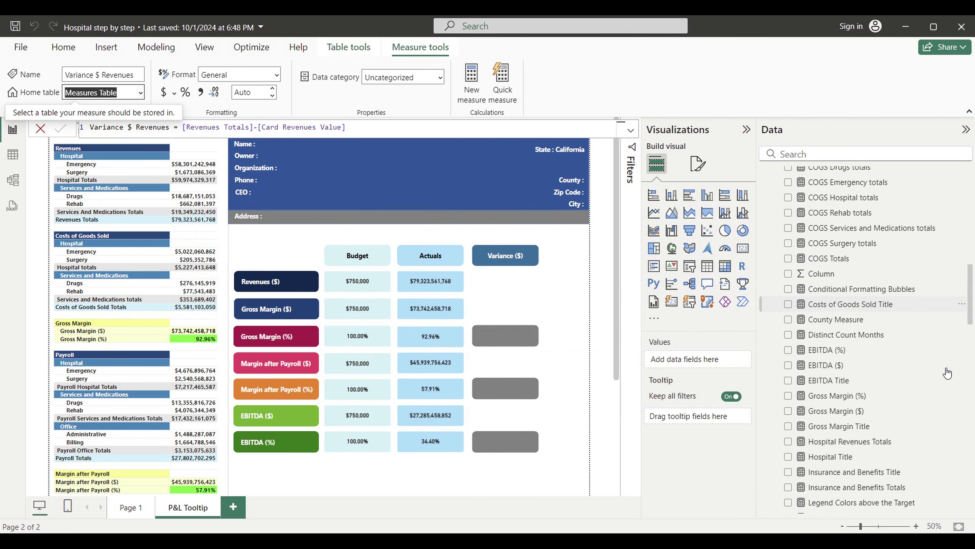
scroll(915, 343, down, 15)
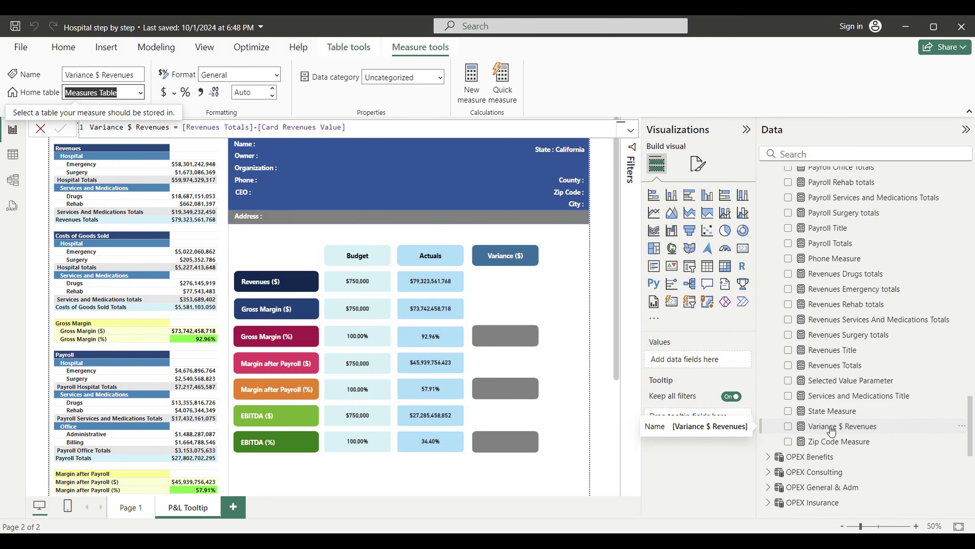
scroll(857, 342, up, 10)
scroll(858, 342, up, 15)
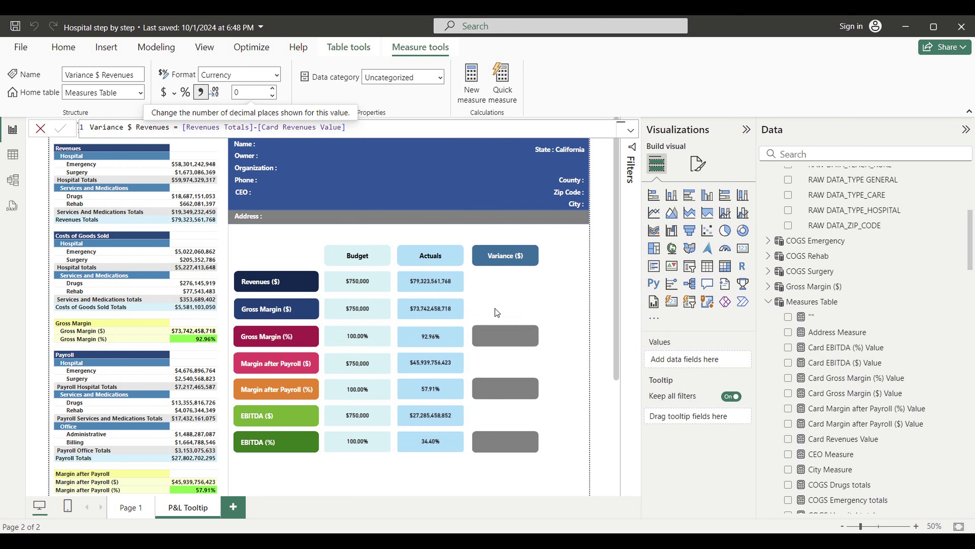
Duplicate the Actuals revenue card and place the copy under the Variance ($) header.
click(460, 290)
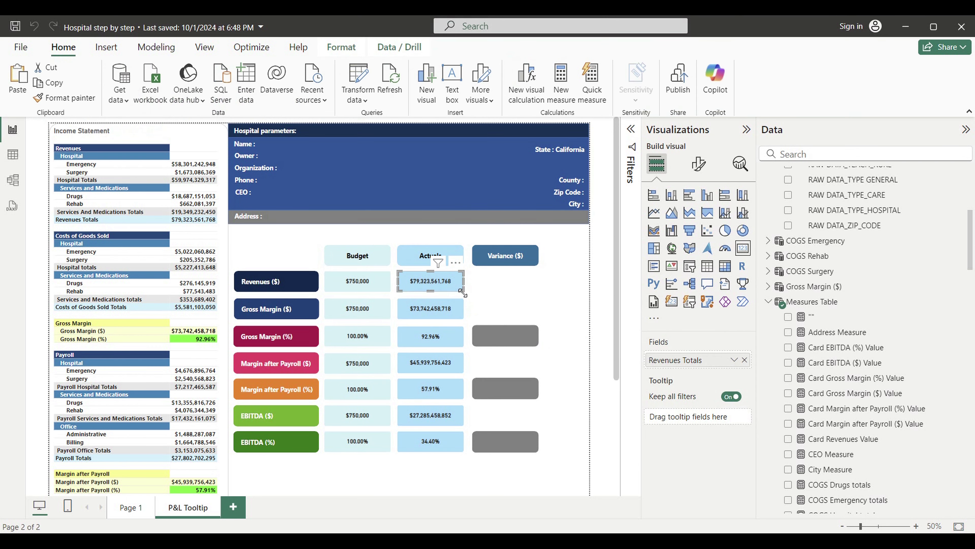
key(ctrl+c)
key(ctrl+v)
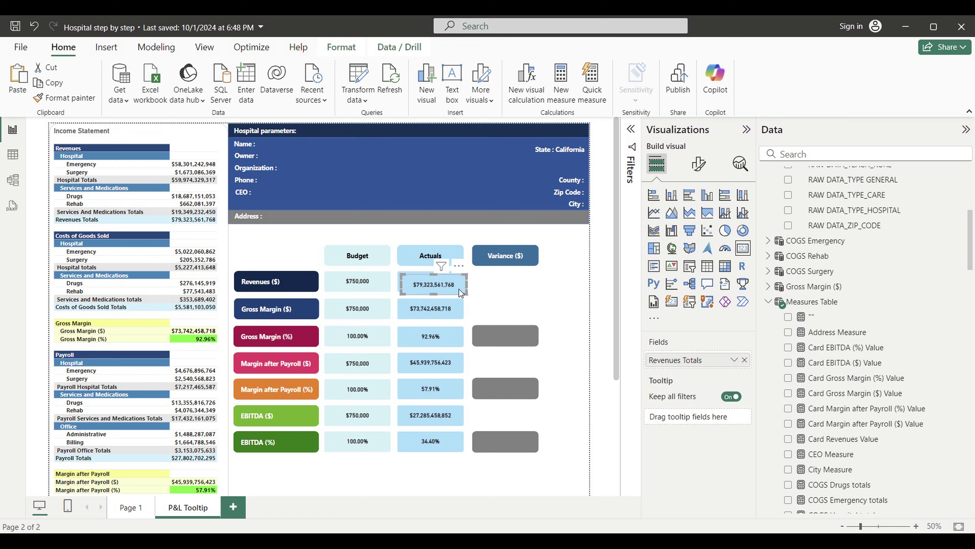
drag(459, 289, 534, 293)
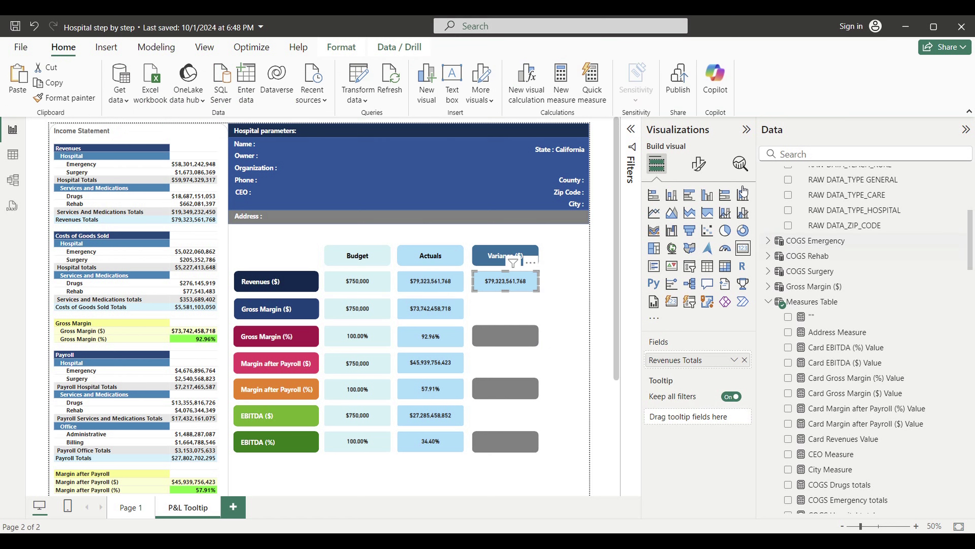
Give the variance card a steel-blue background and white callout value text.
click(698, 169)
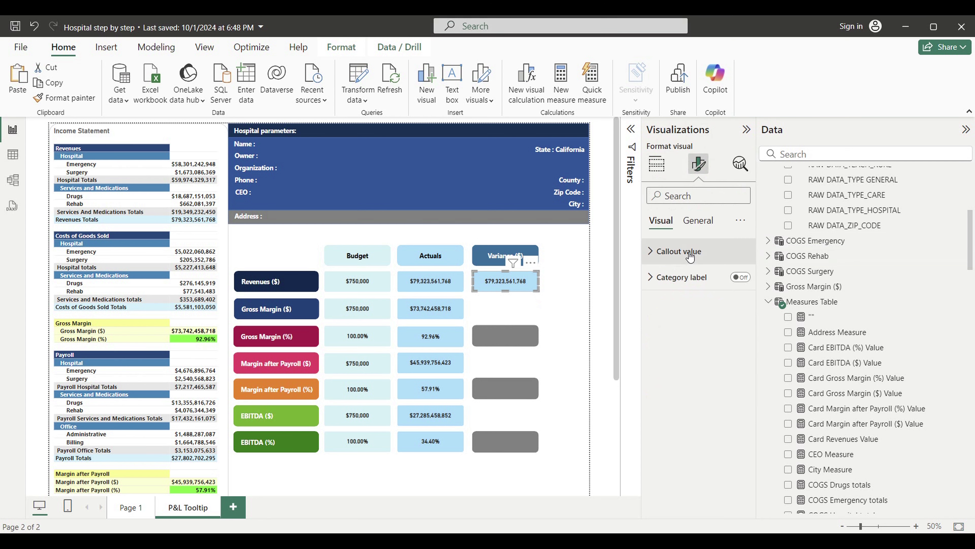
click(706, 226)
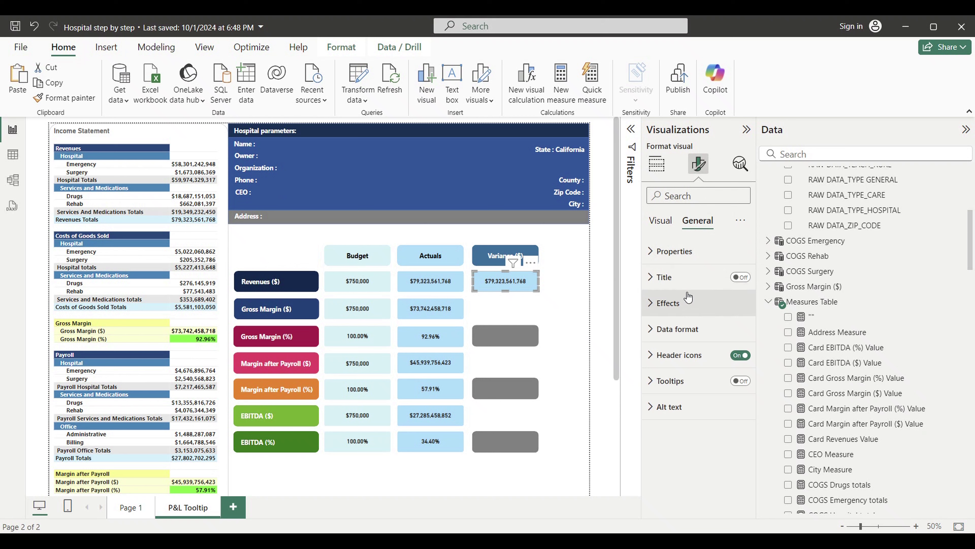
click(677, 304)
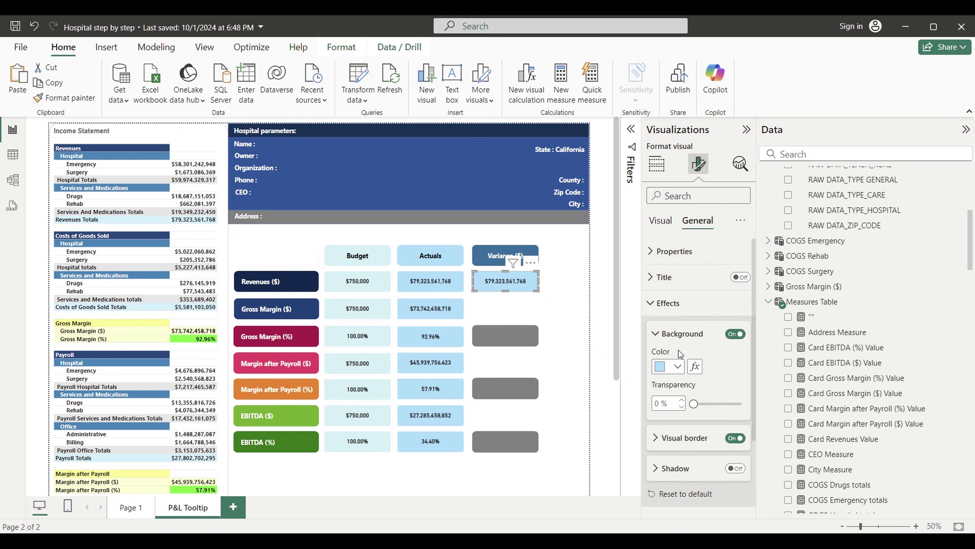
click(678, 367)
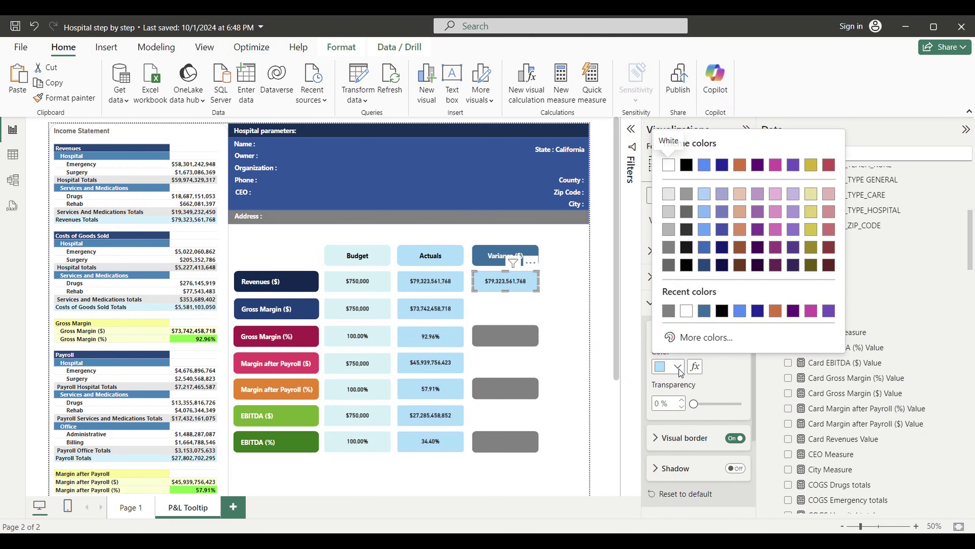
click(705, 311)
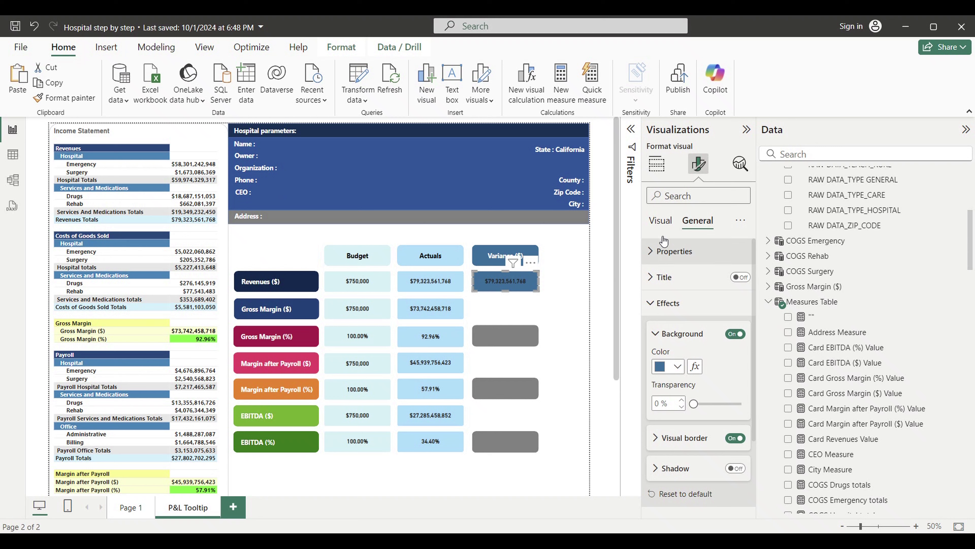
click(662, 223)
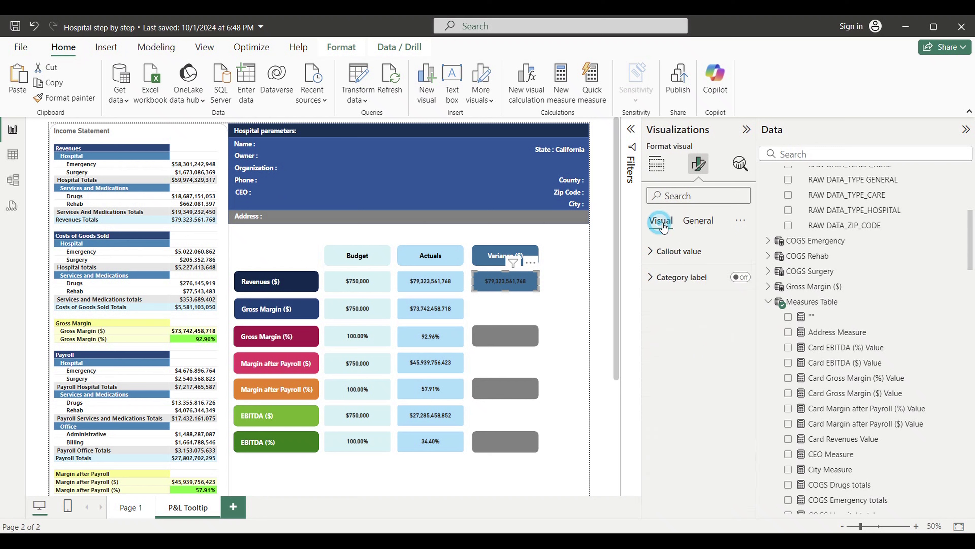
click(651, 253)
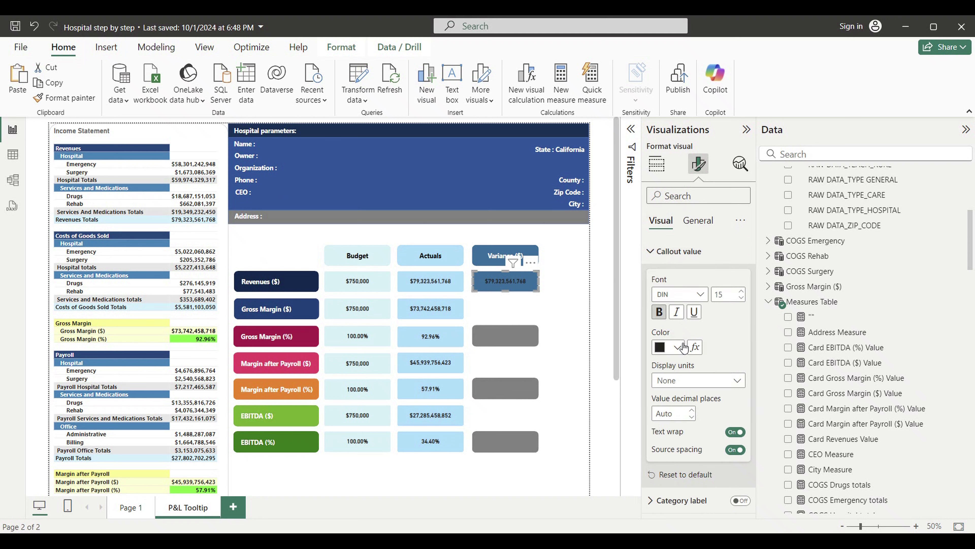
click(675, 347)
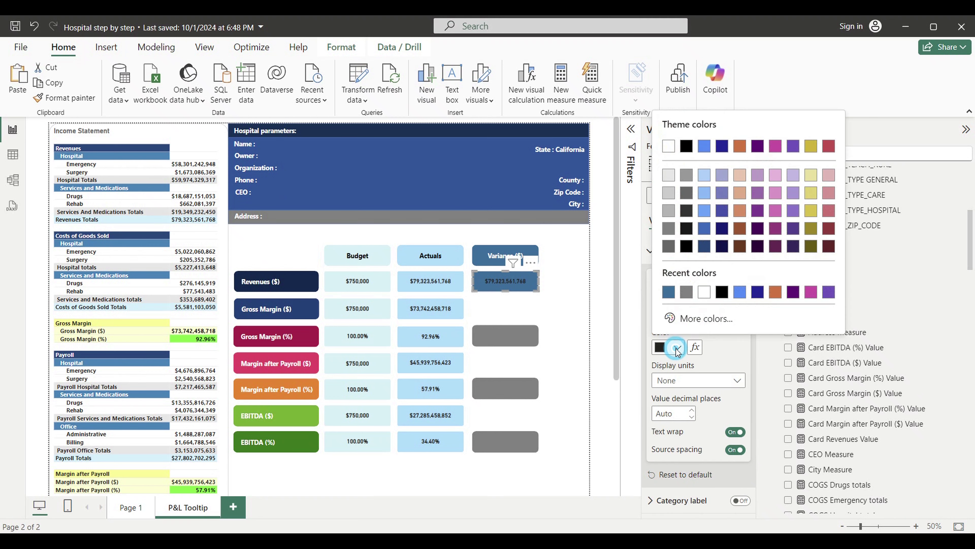
click(669, 147)
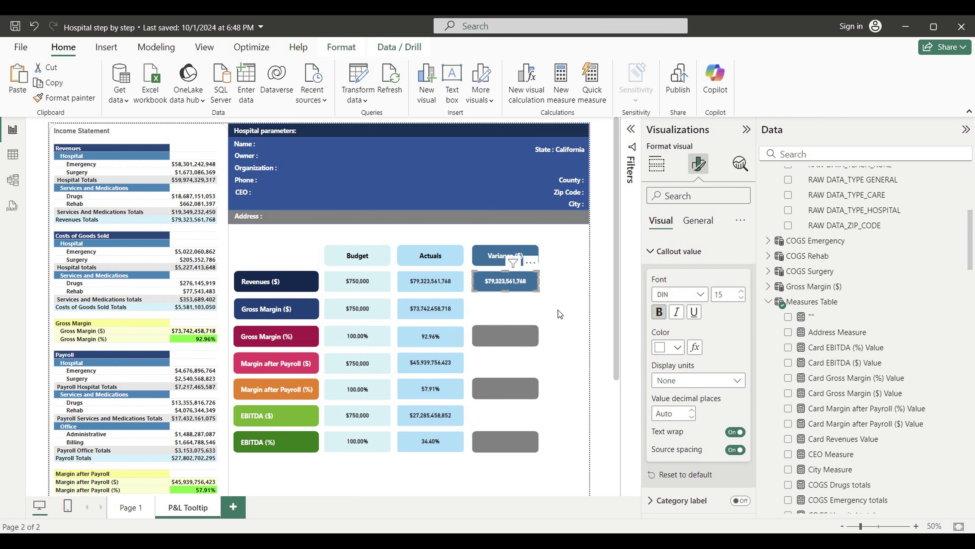
click(664, 165)
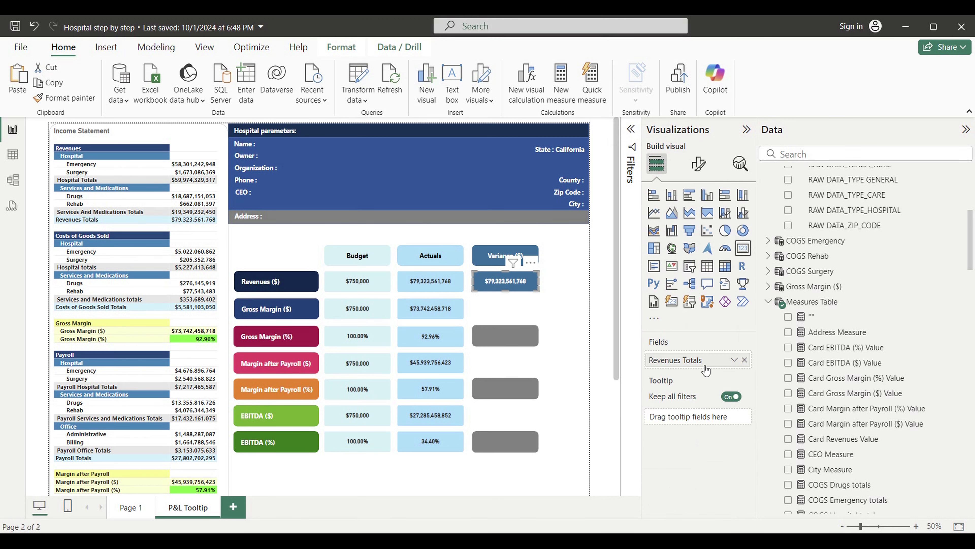
Show Variance $ Revenues on the revenue variance card and copy it to the Gross Margin row.
scroll(819, 368, down, 6)
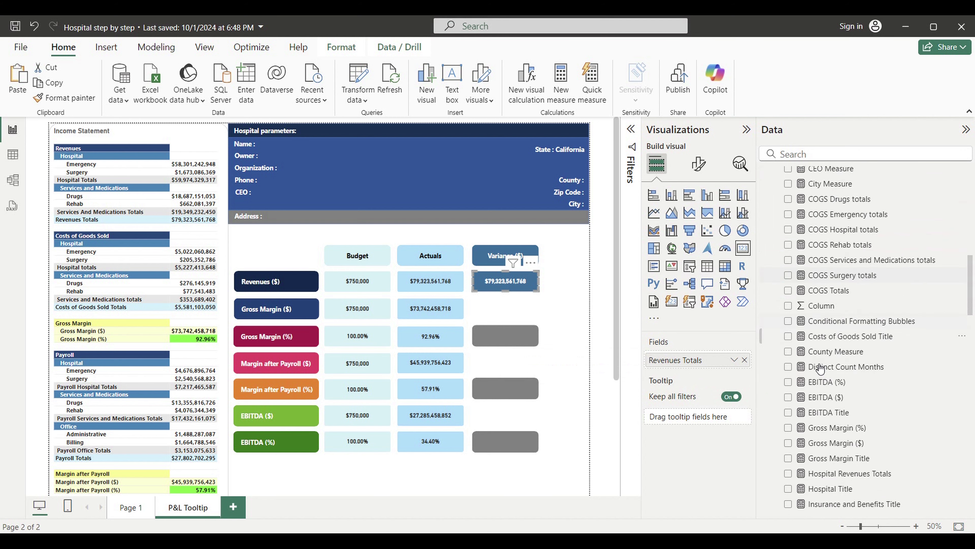
scroll(819, 368, down, 12)
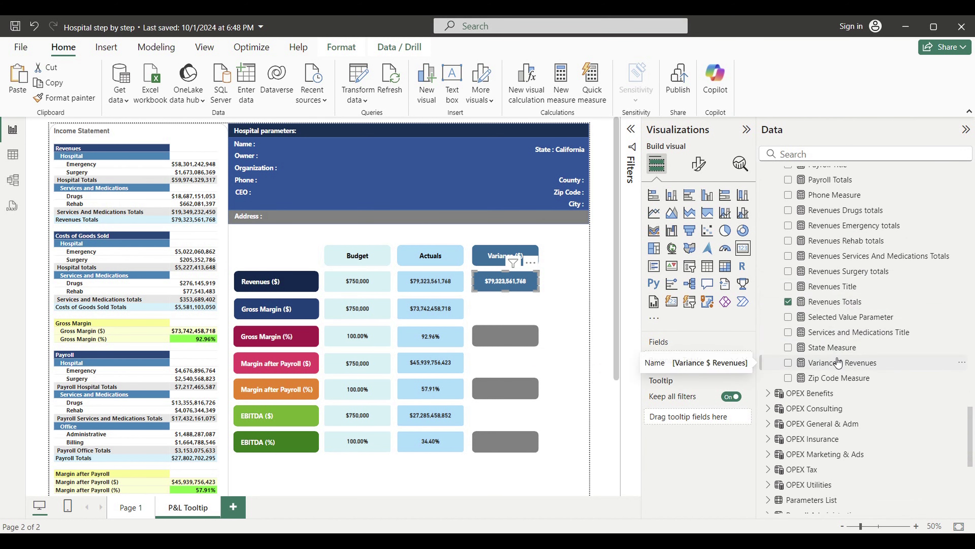
drag(838, 363, 714, 364)
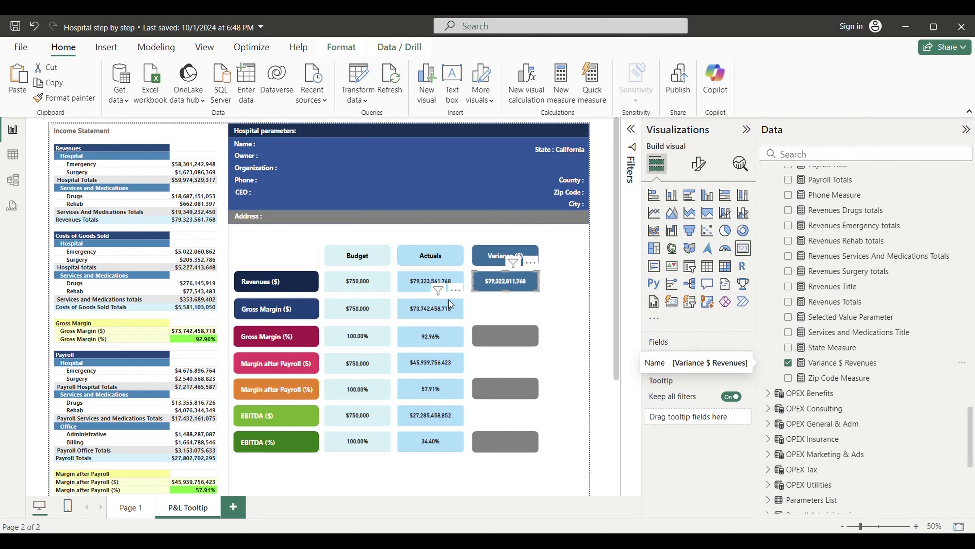
drag(491, 284, 489, 315)
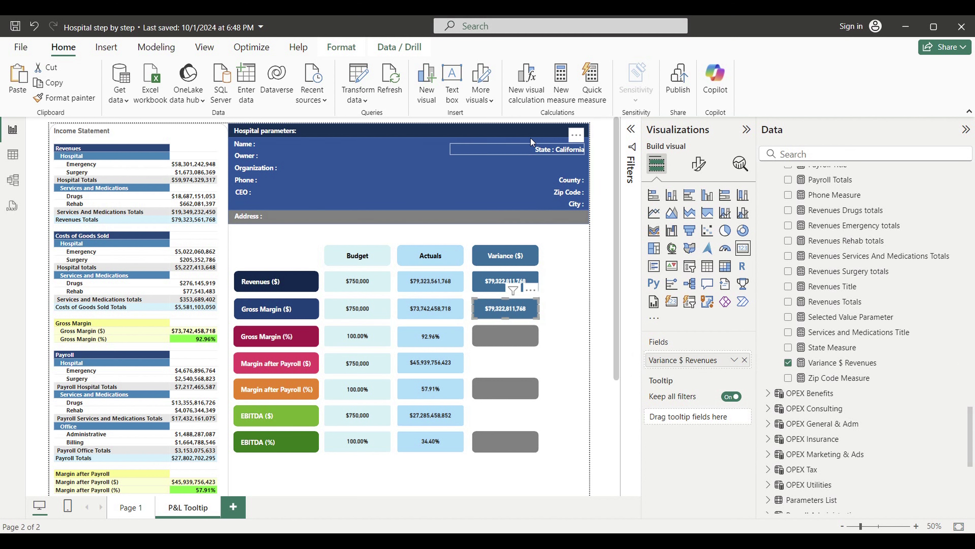
click(560, 81)
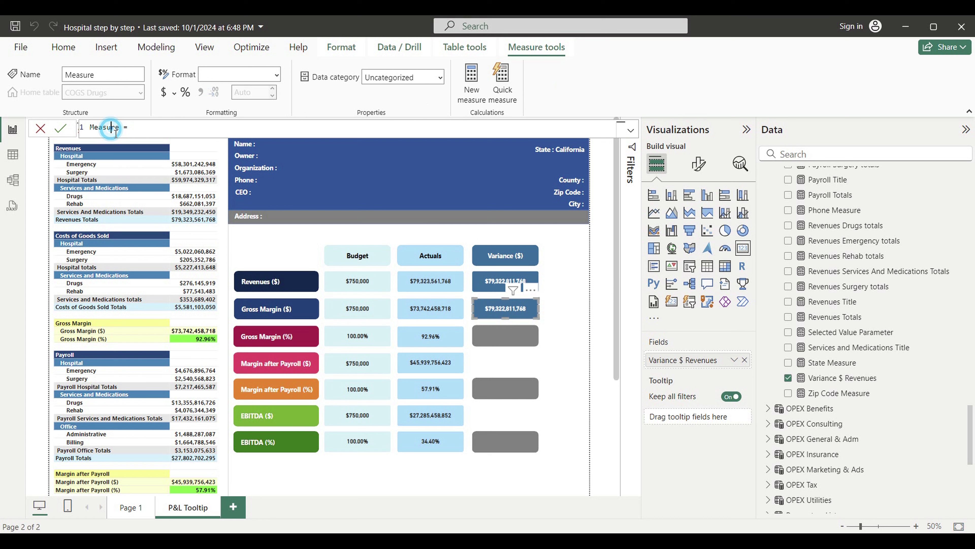
Define Variance $ Gross Margin = [Gross Margin ($)]-[Card Gross Margin ($) Value].
drag(120, 127, 71, 130)
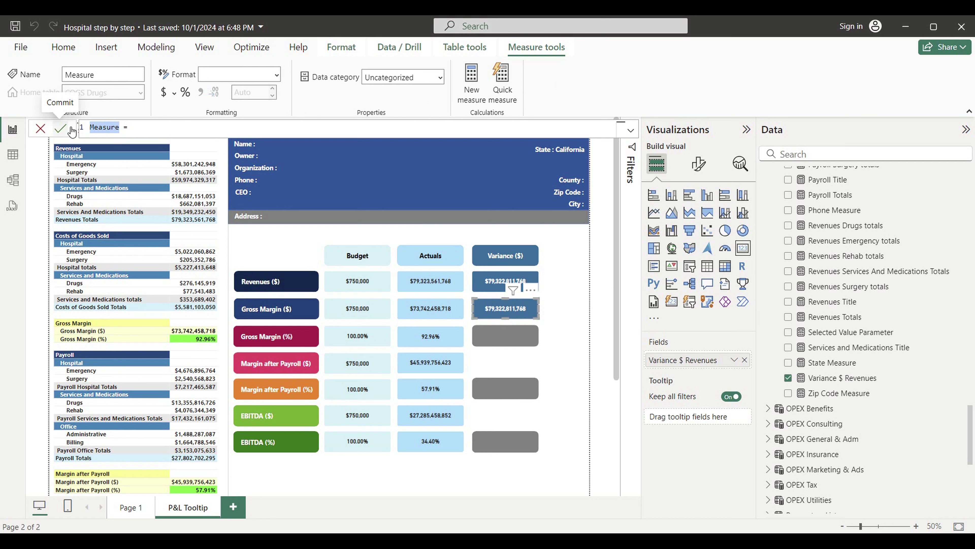
text(Variance $ Gross Margin)
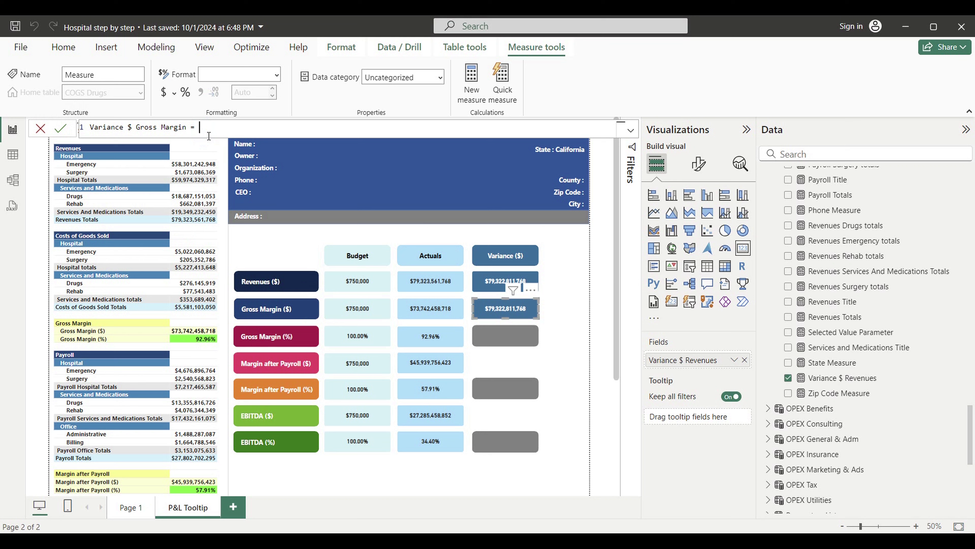
text([gross)
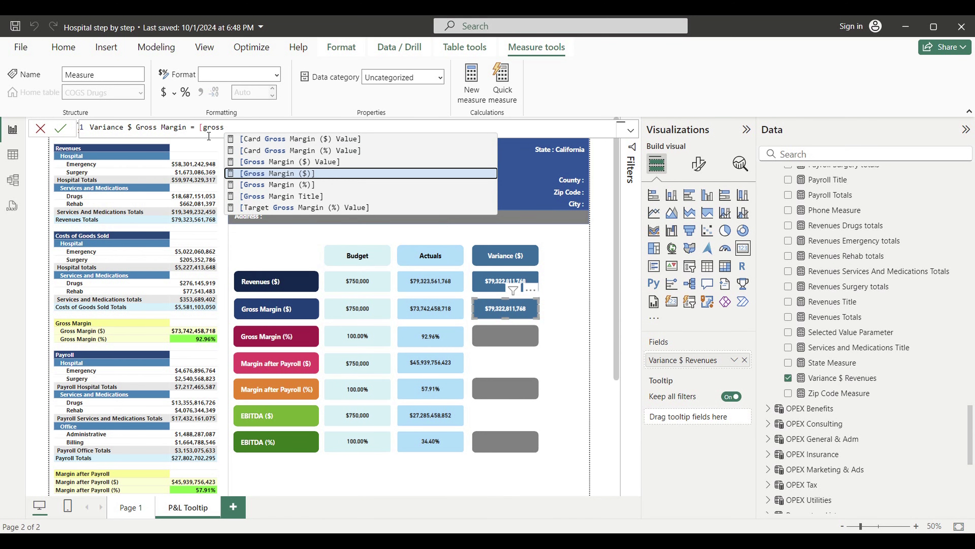
click(271, 175)
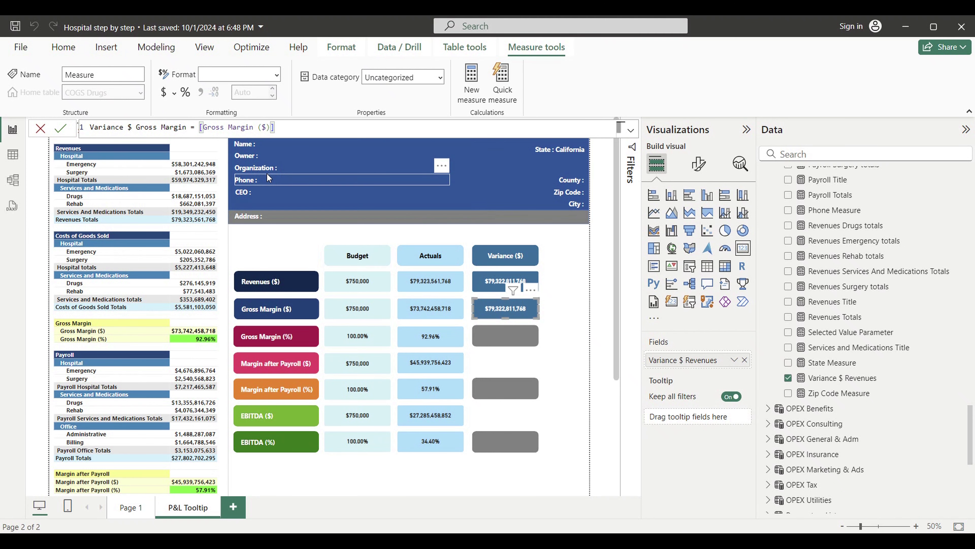
text(-[card)
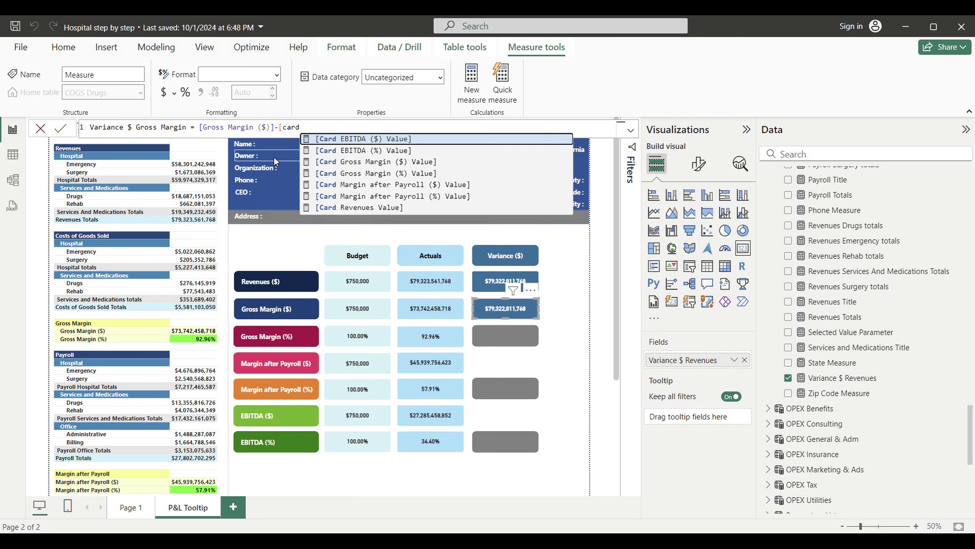
text( g)
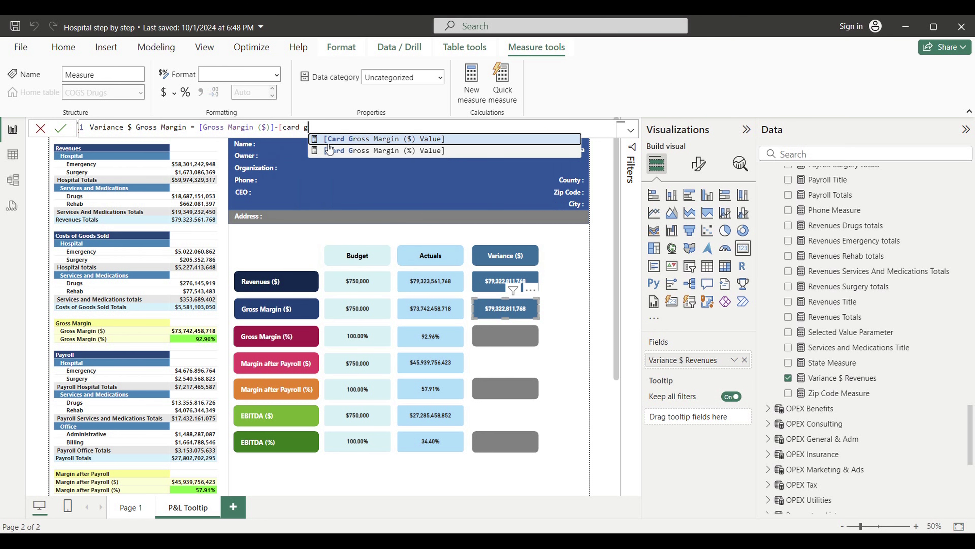
click(376, 140)
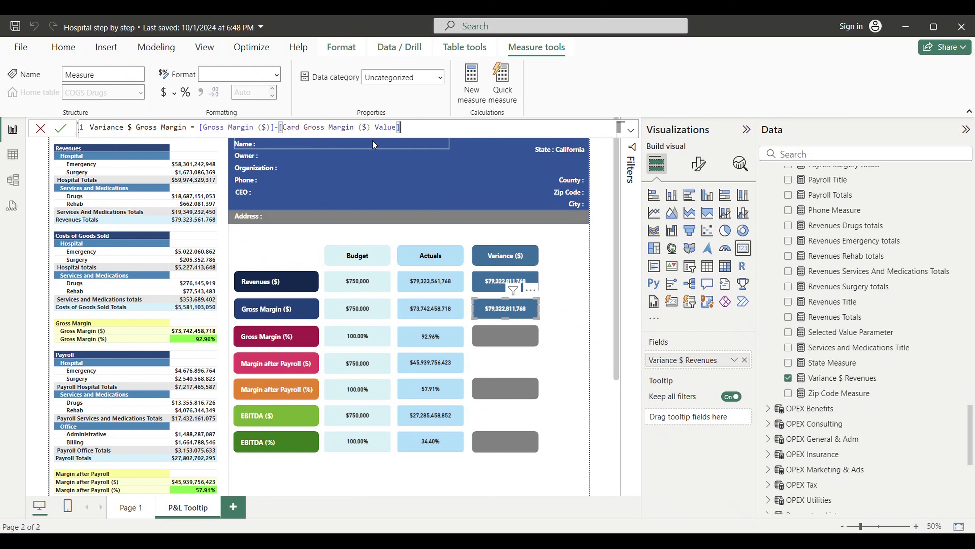
key(Return)
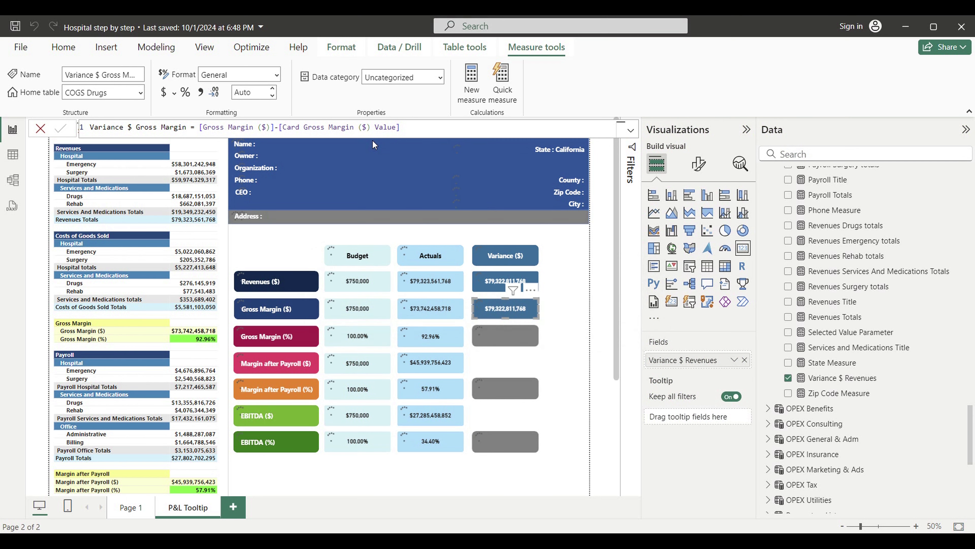
Store Variance $ Gross Margin in the Measures Table as Currency with 0 decimals.
click(141, 95)
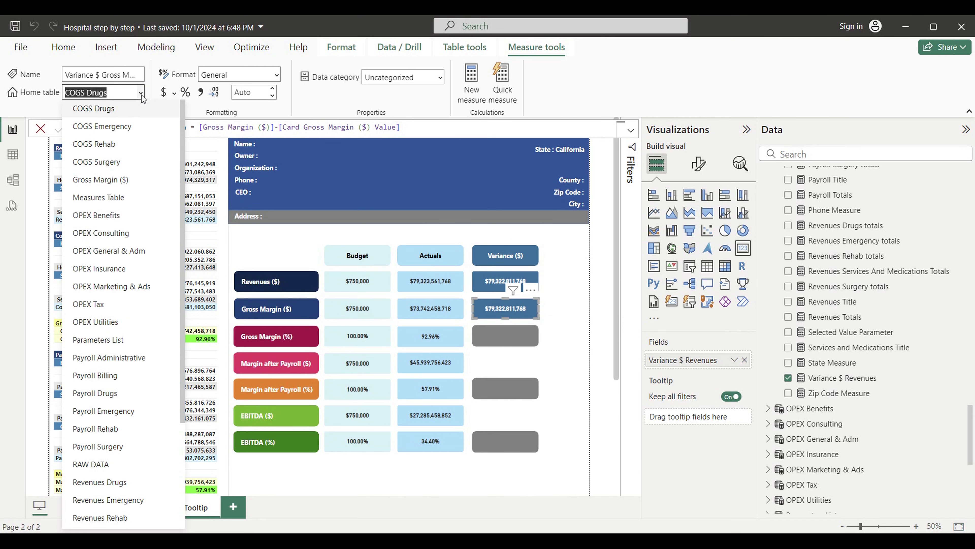
click(103, 200)
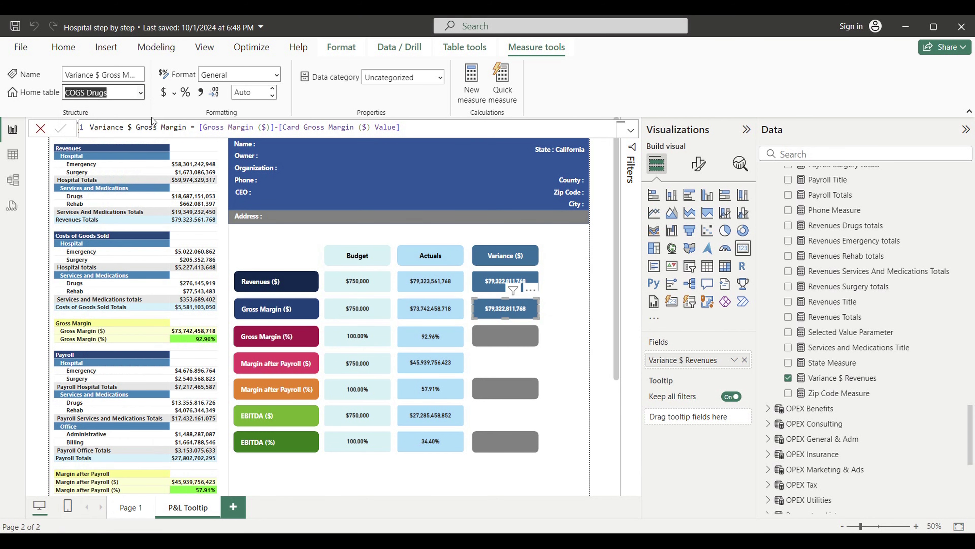
click(164, 92)
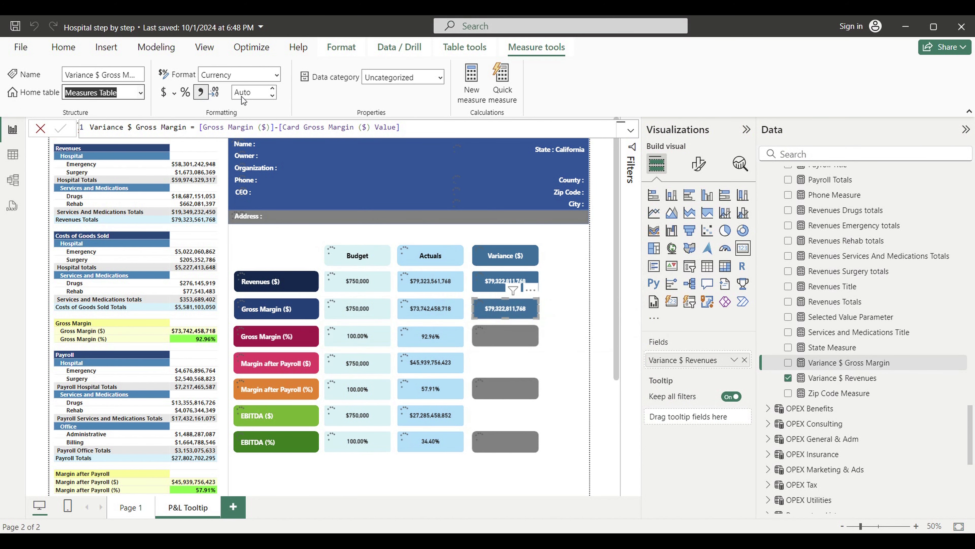
click(272, 89)
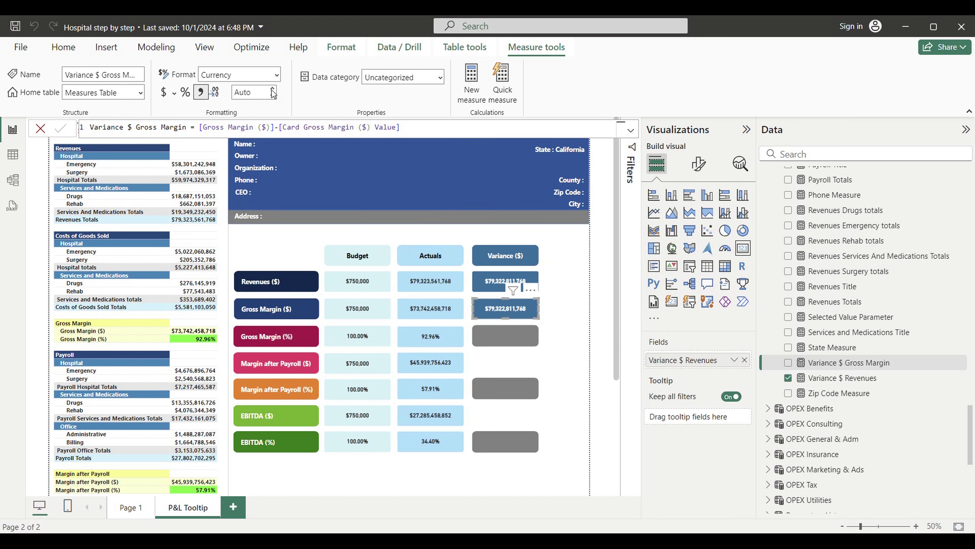
click(273, 93)
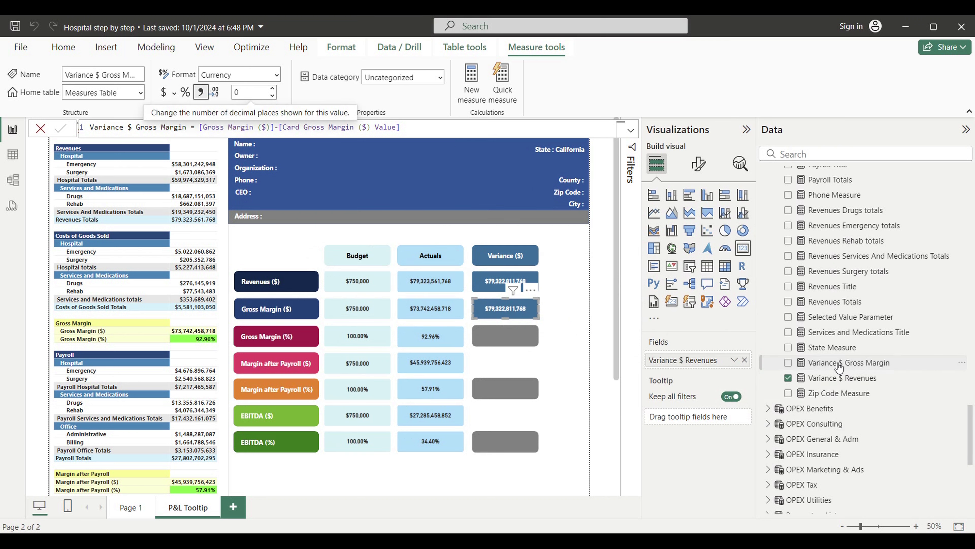
Show Variance $ Gross Margin on its card and copy the card to the Margin after Payroll row.
drag(839, 366, 715, 363)
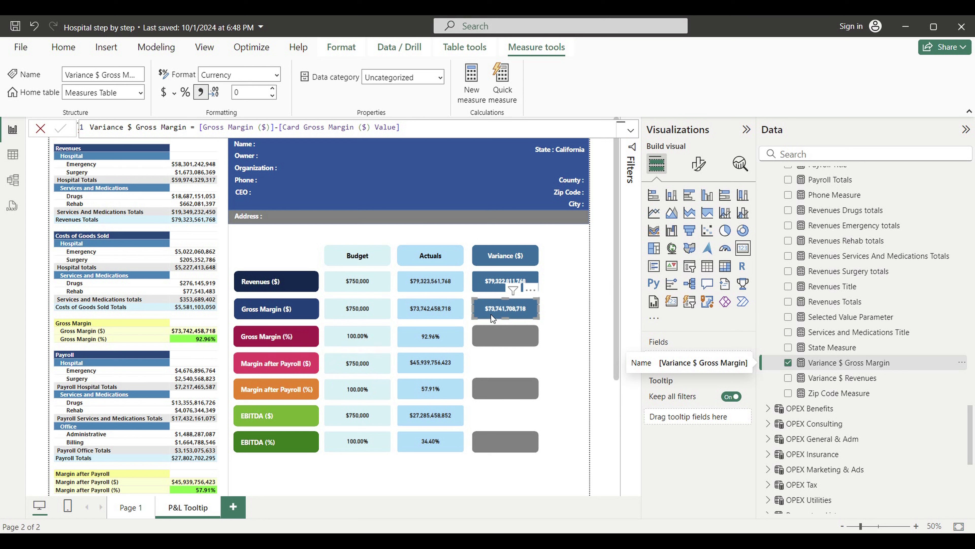
key(ctrl+c)
key(ctrl+v)
drag(491, 314, 490, 368)
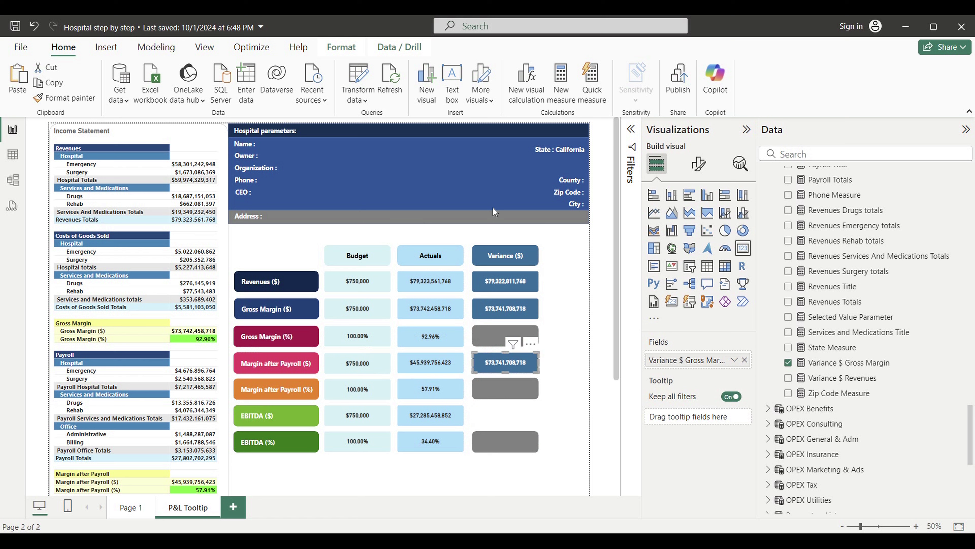
click(560, 85)
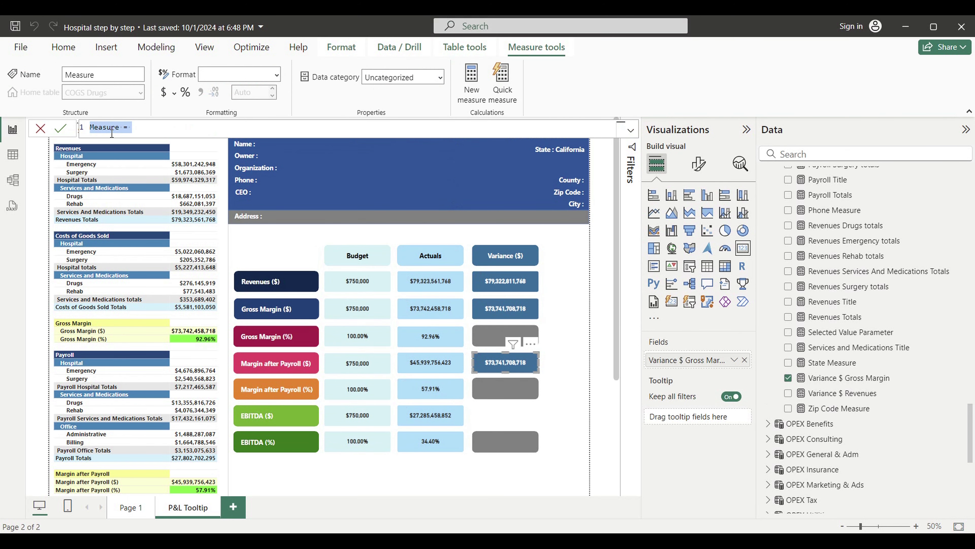
double_click(110, 128)
Define Variance $ Margin after Payroll = [Margin after Payroll ($)]-[Card Margin after Payroll ($) Value].
drag(125, 131, 71, 127)
text(Variance $ Ma )
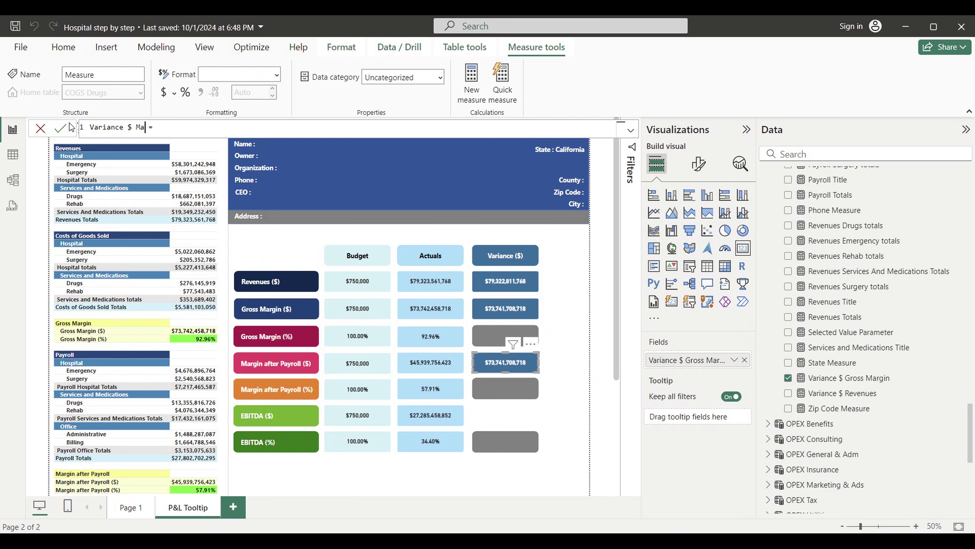
text(rgin after Payroll)
click(246, 129)
text([ma)
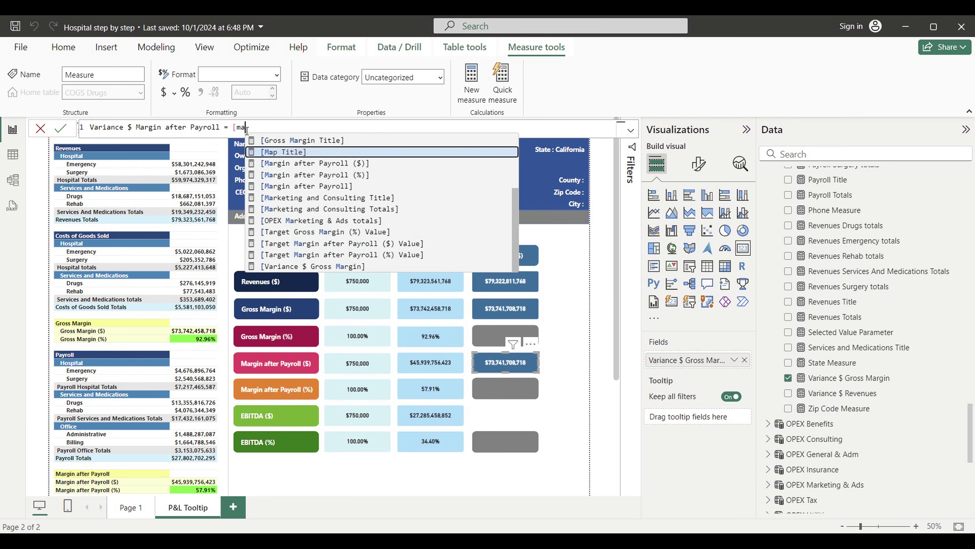
text(rgin after)
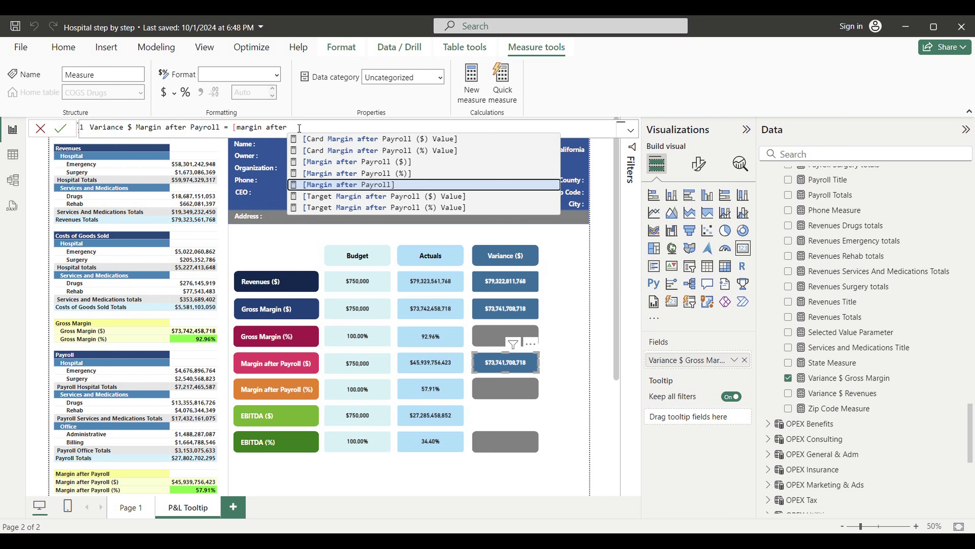
click(380, 162)
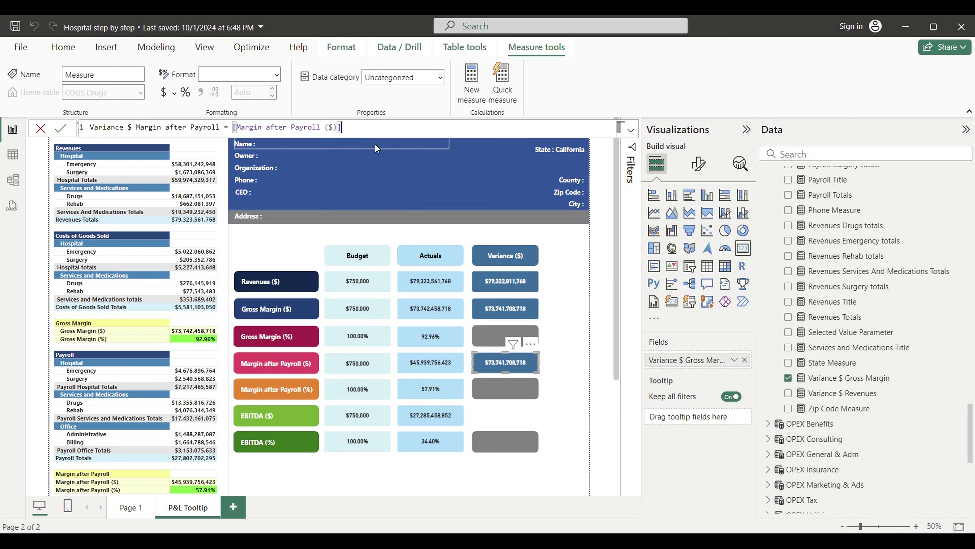
text(-[)
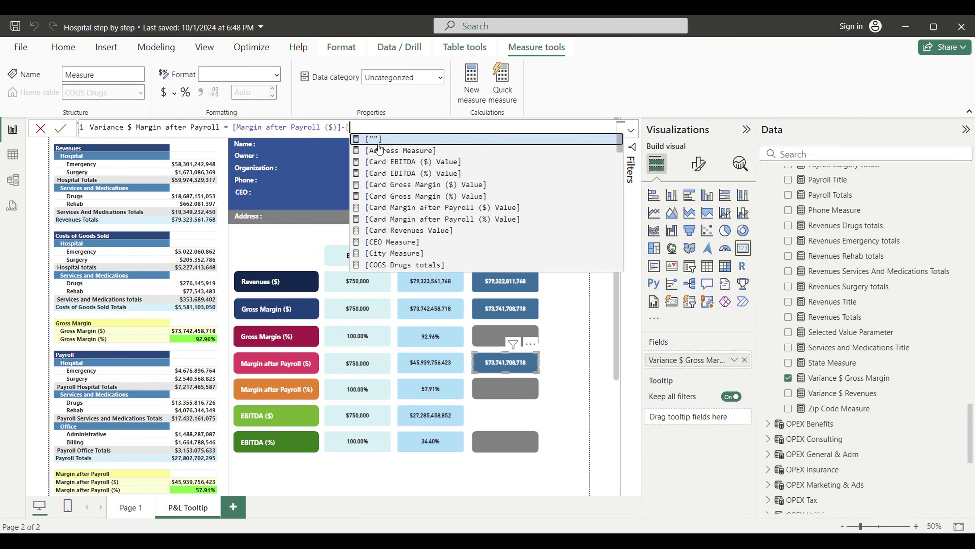
text(card)
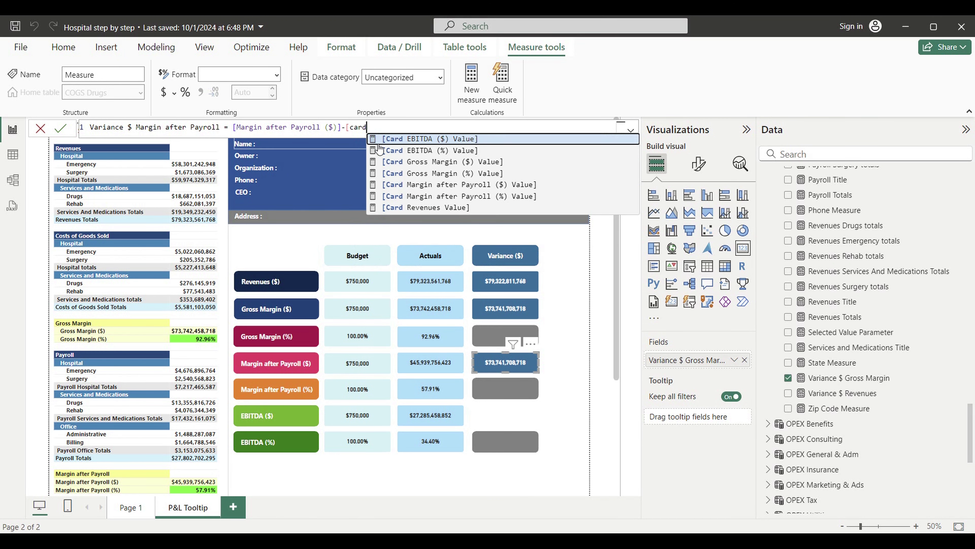
text( margin)
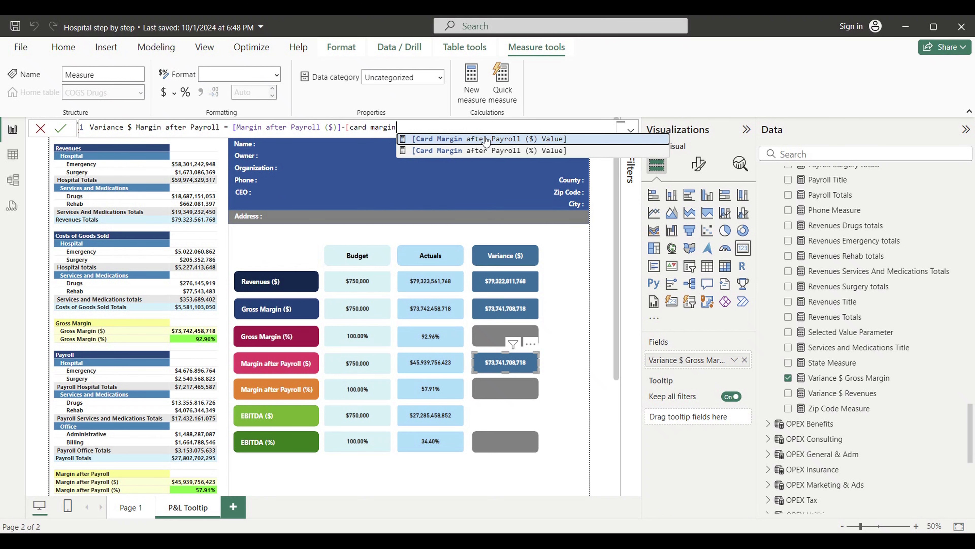
click(511, 140)
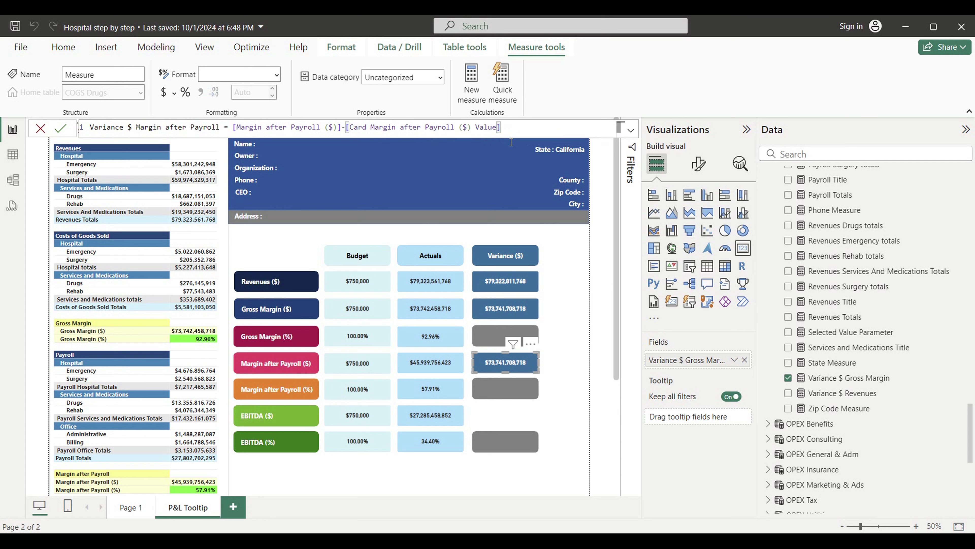
key(Return)
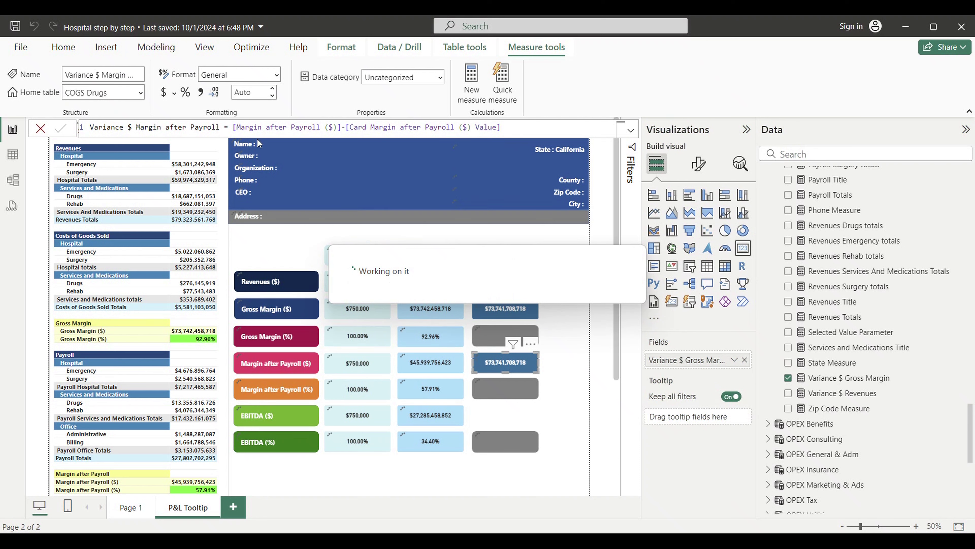
click(141, 94)
Store Variance $ Margin after Payroll in the Measures Table as Currency with 0 decimals.
click(104, 196)
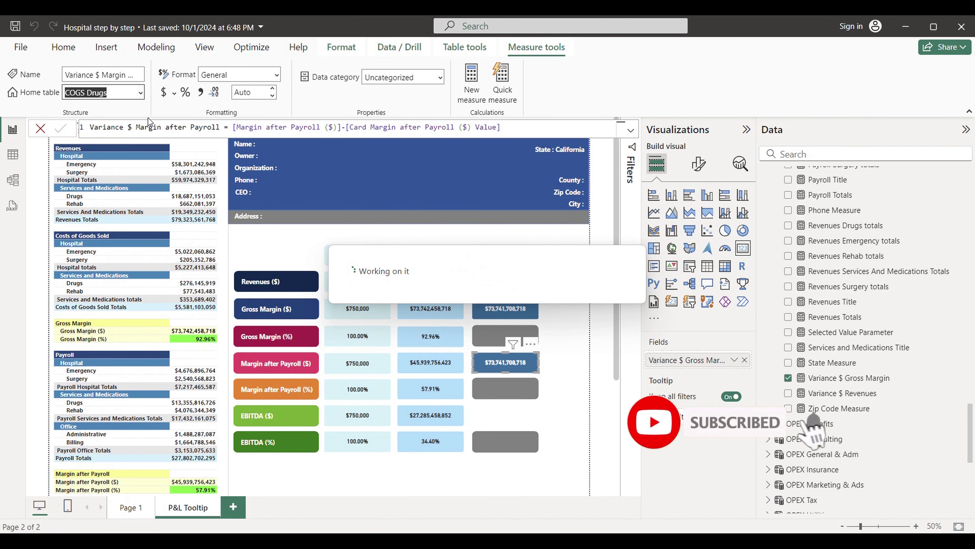
click(165, 93)
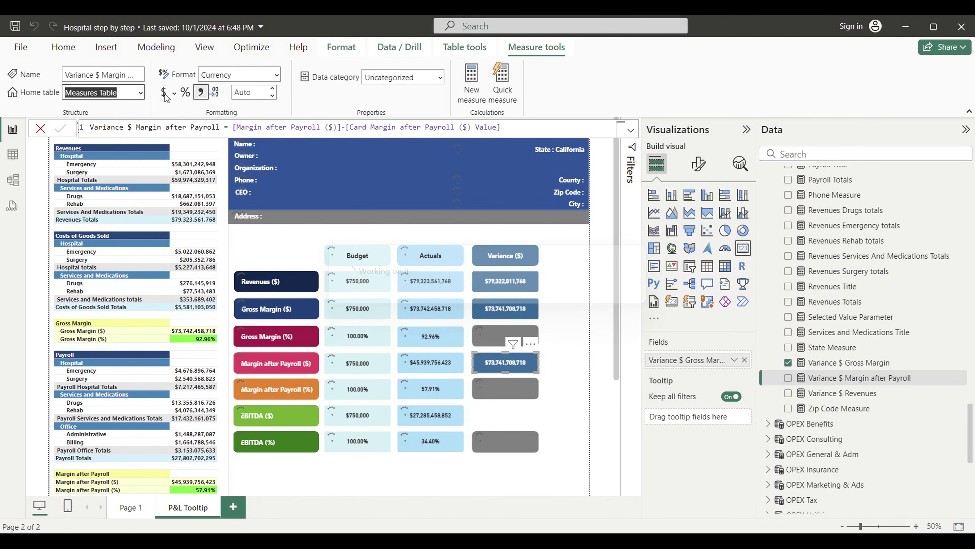
click(273, 91)
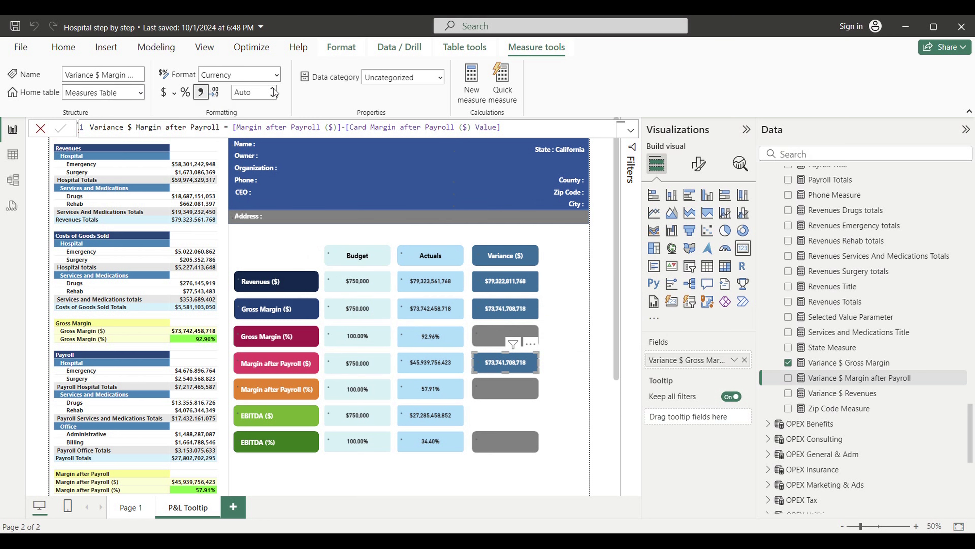
click(273, 91)
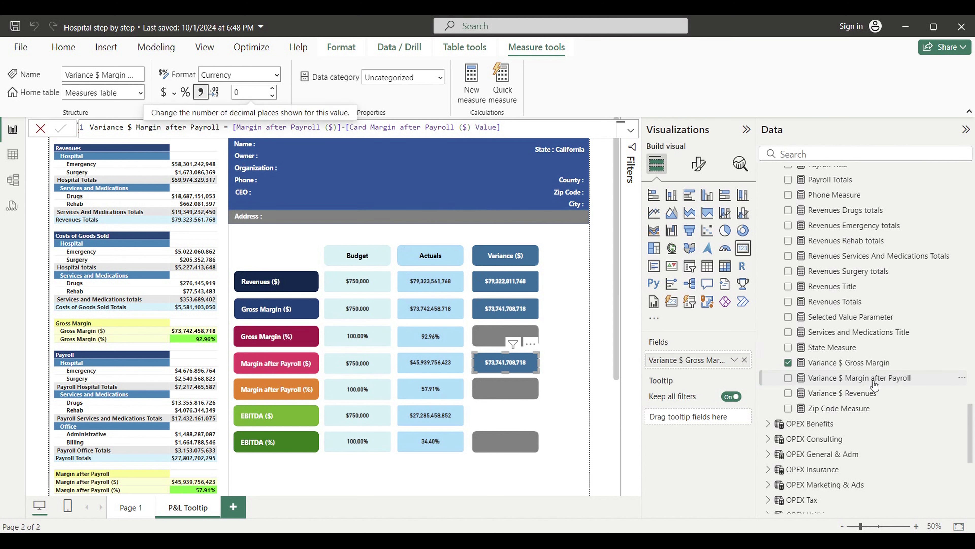
Show Variance $ Margin after Payroll on its card and copy the card to the EBITDA ($) row.
drag(874, 382, 722, 362)
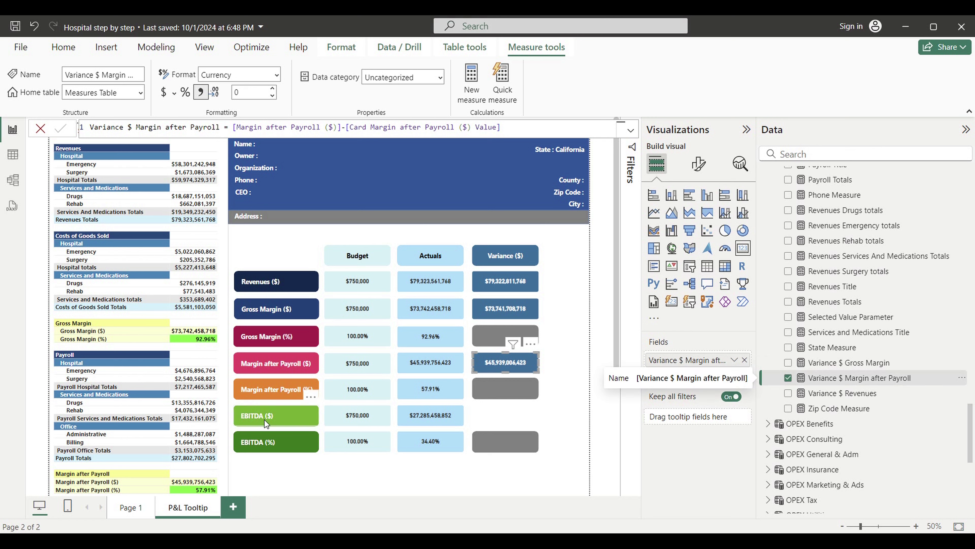
click(488, 364)
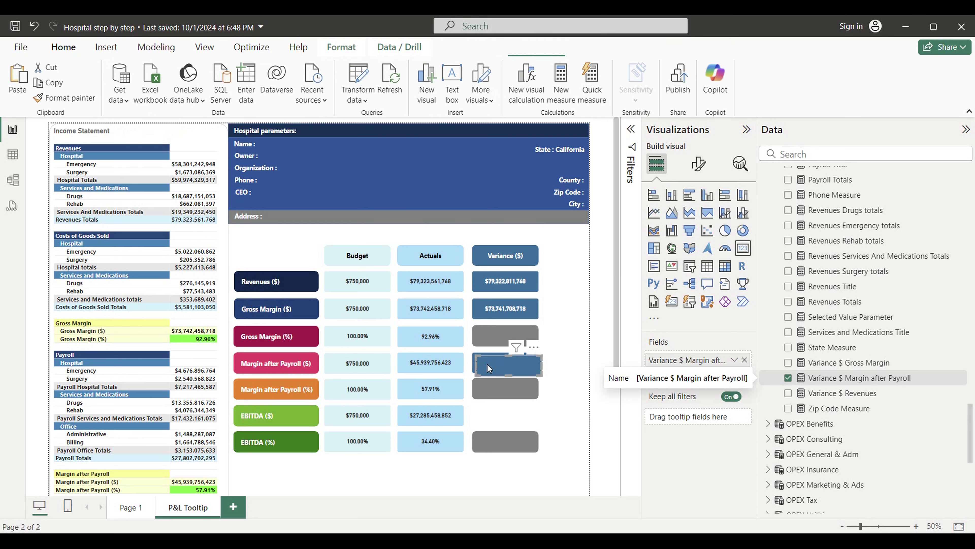
key(ctrl+v)
drag(485, 363, 484, 415)
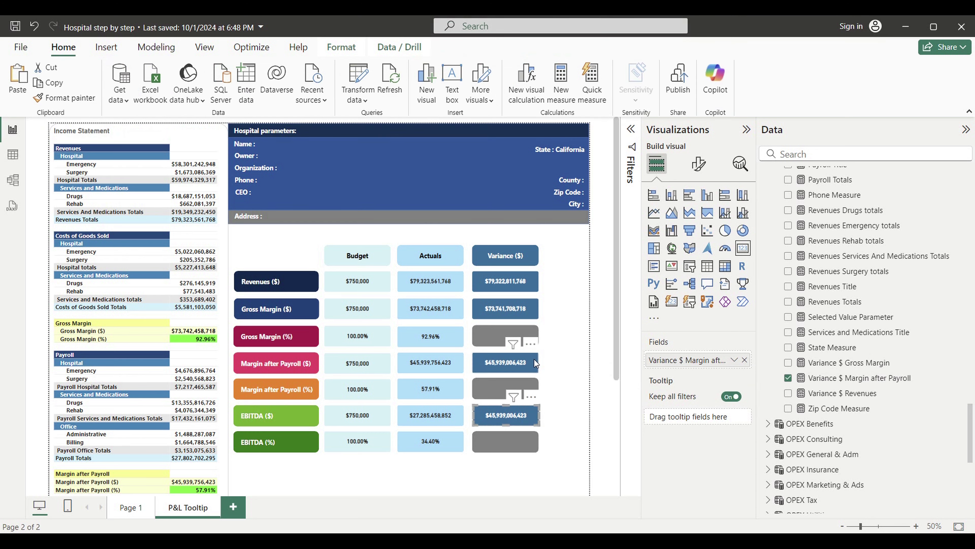
click(565, 84)
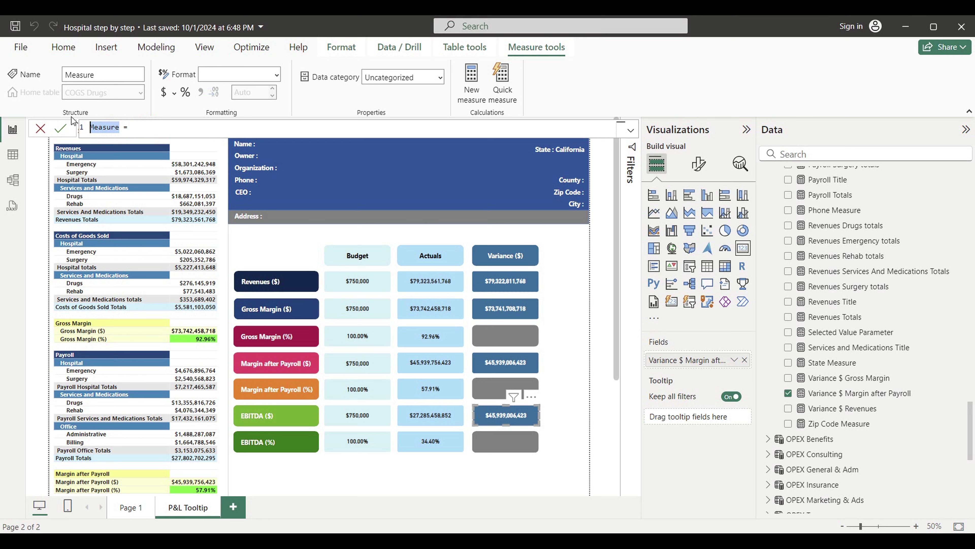
Enter and commit Variance $ EBITDA = [EBITDA ($)]-[Card EBITDA ($) Value].
text(Variance $ EBITDA = )
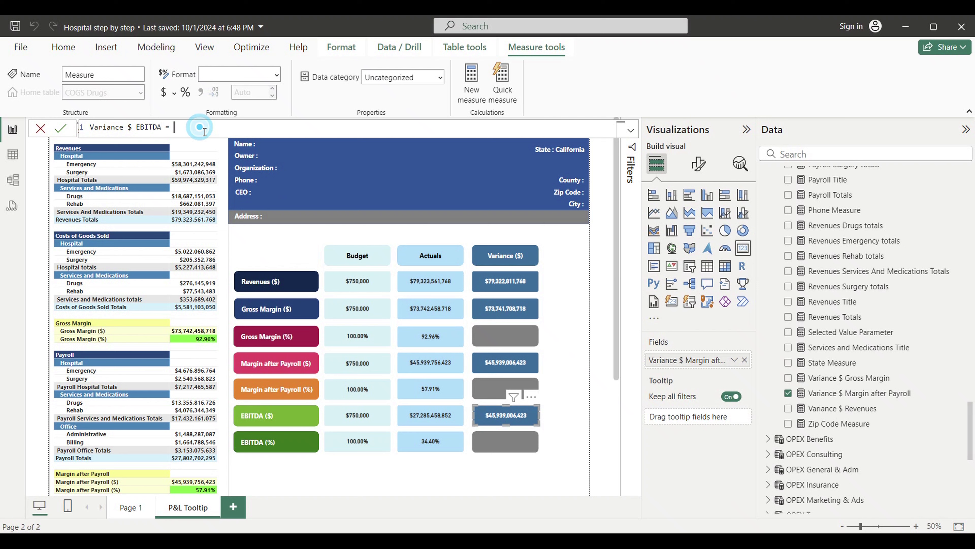
text([)
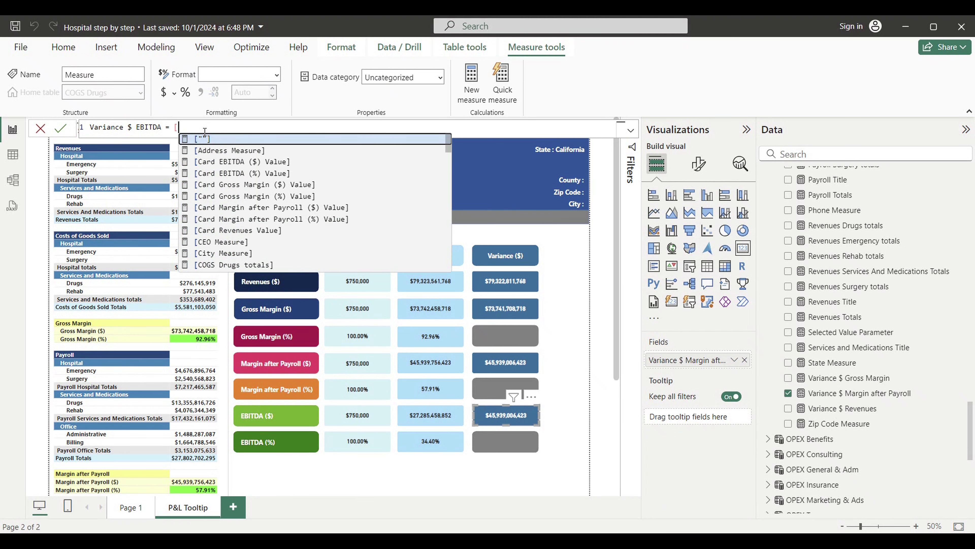
text(ebitda)
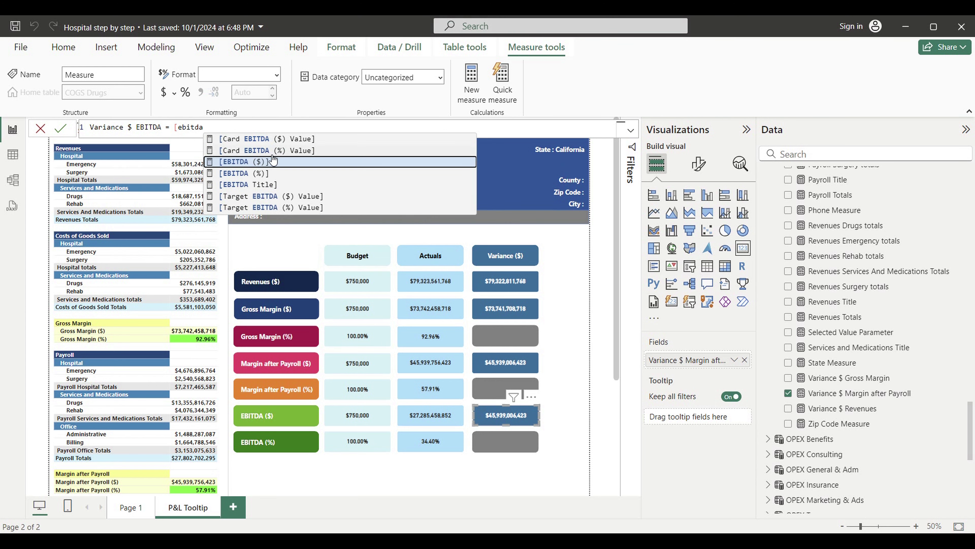
click(258, 162)
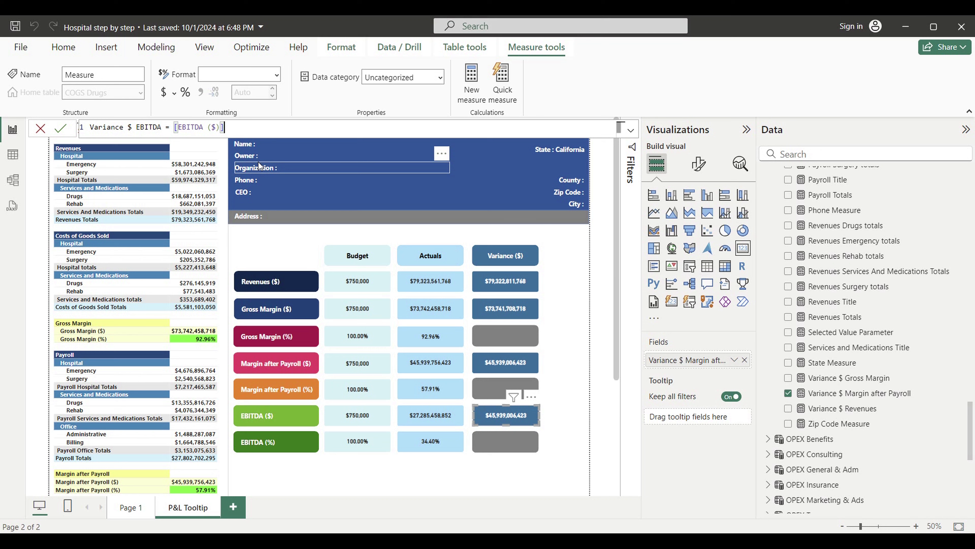
text(-[c)
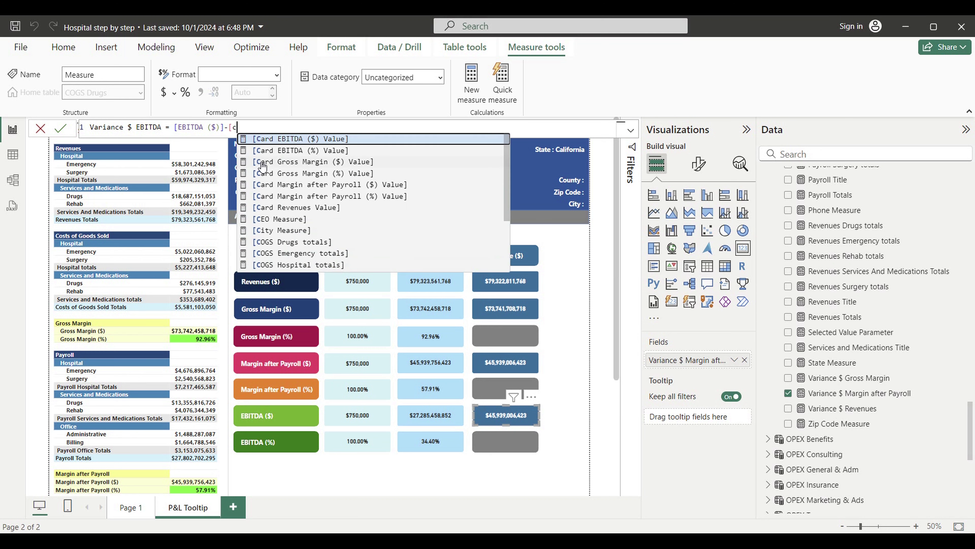
text(ard ebi)
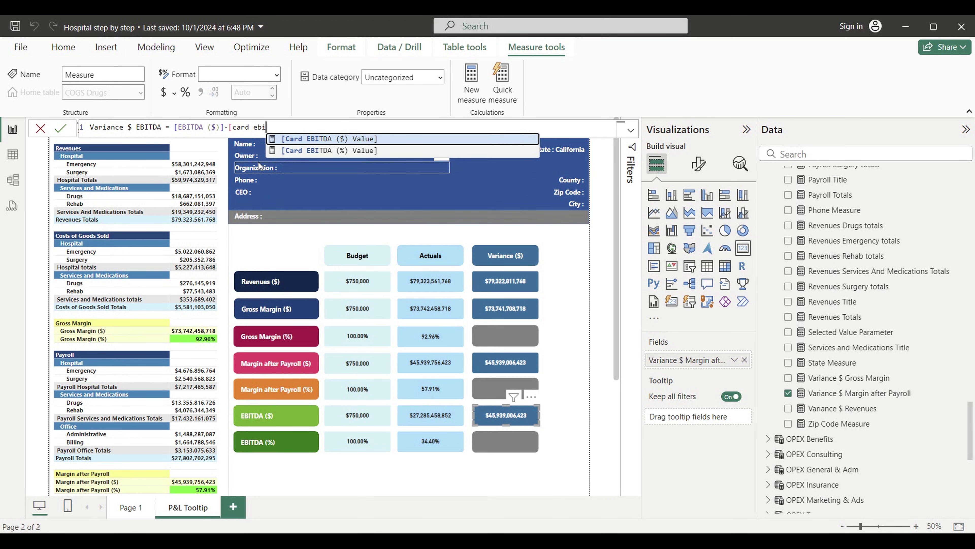
click(324, 139)
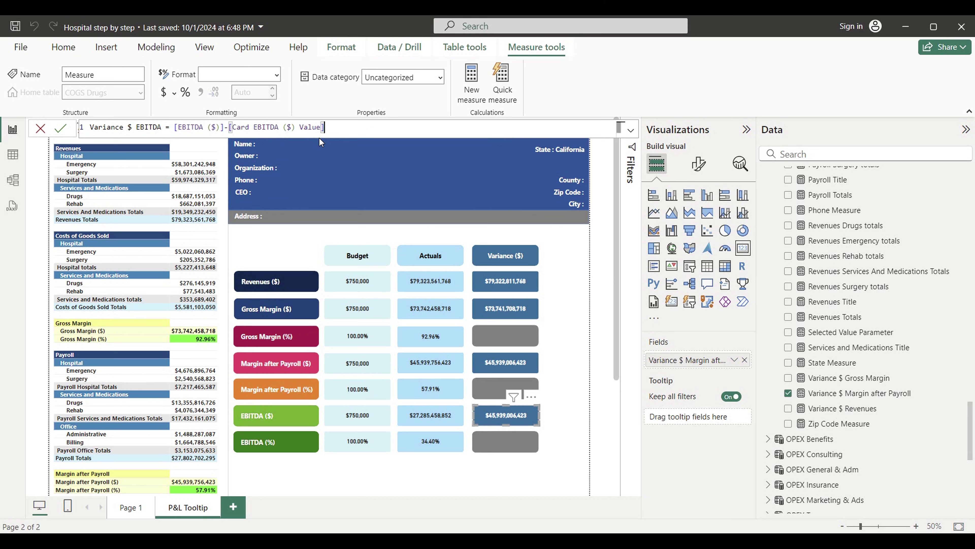
key(Return)
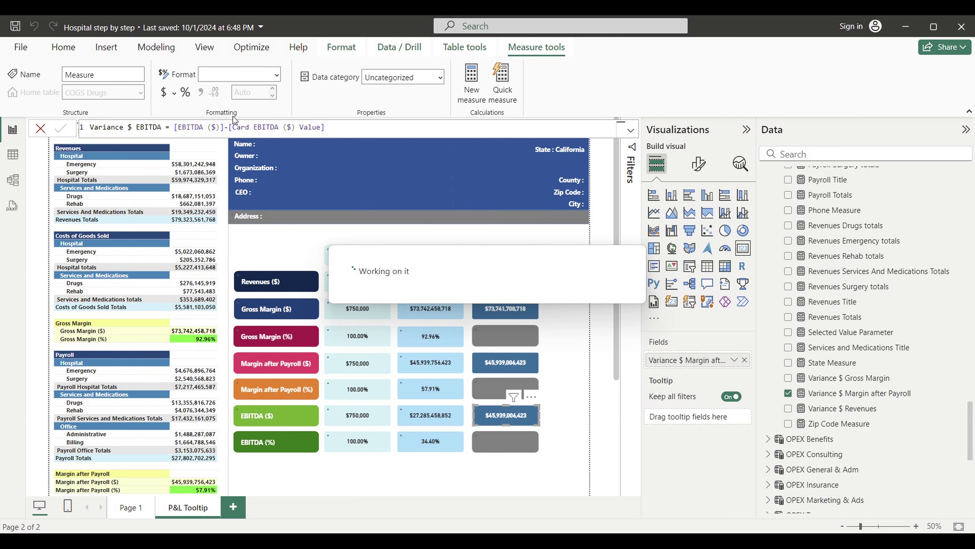
Store Variance $ EBITDA in Measures Table and format it as currency with 0 decimals.
click(141, 92)
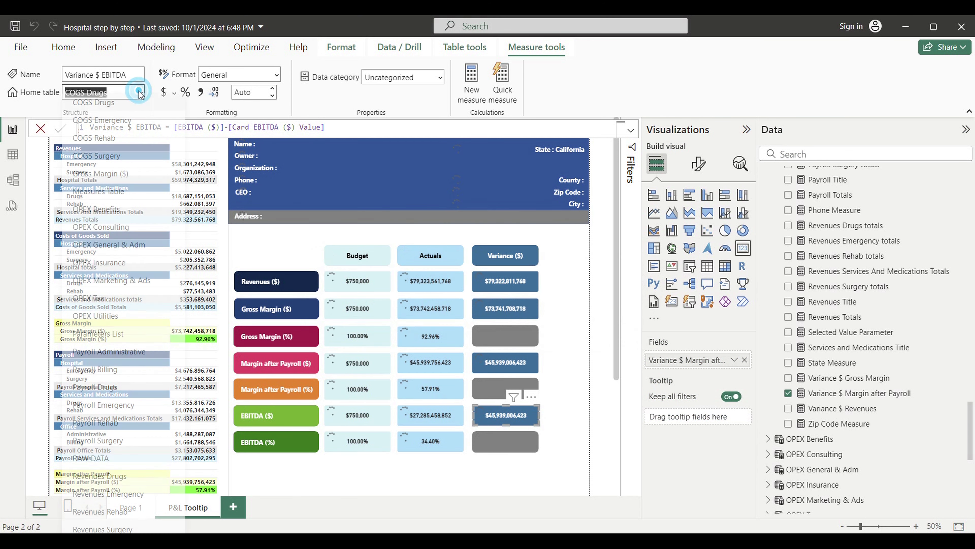
click(99, 197)
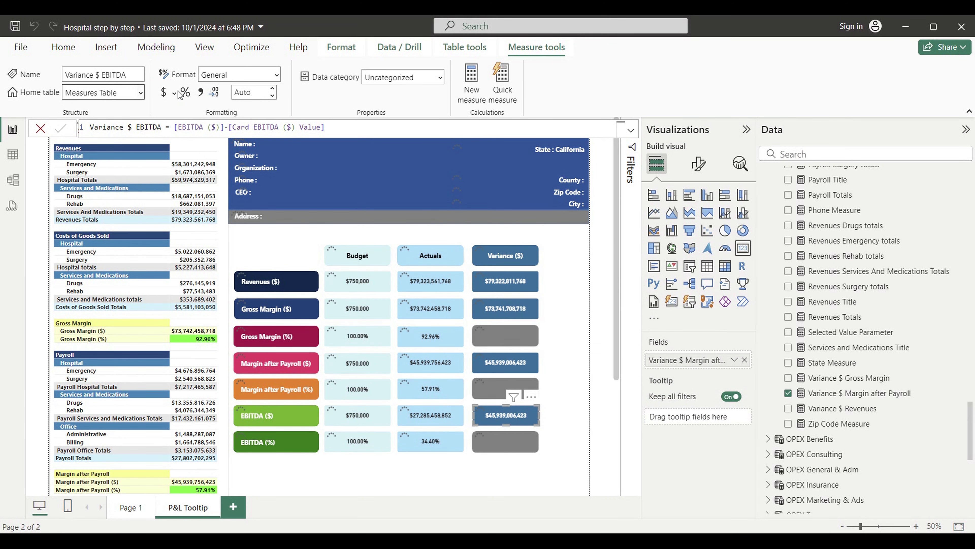
click(165, 92)
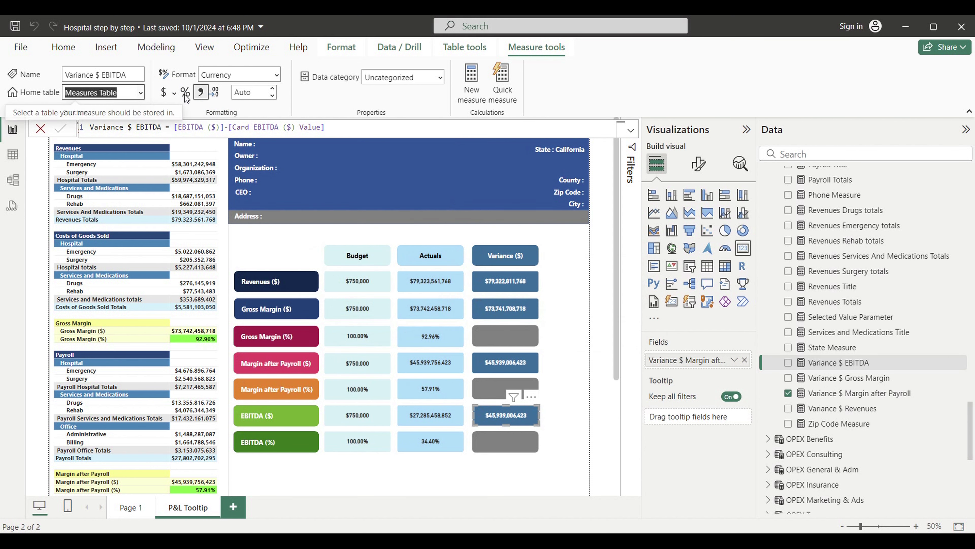
click(271, 88)
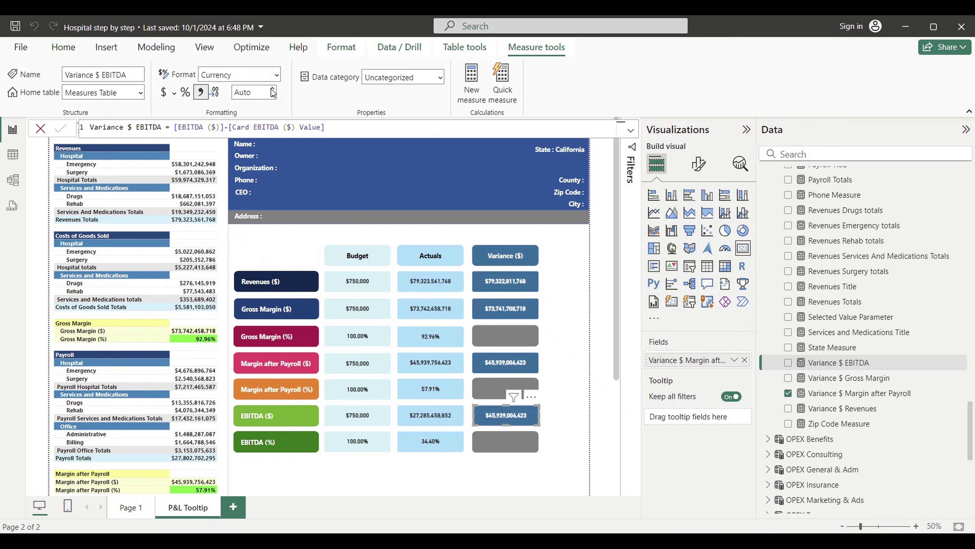
click(272, 95)
Put Variance $ EBITDA into the EBITDA ($) variance card, then collapse the side panes.
click(822, 364)
drag(823, 365, 712, 363)
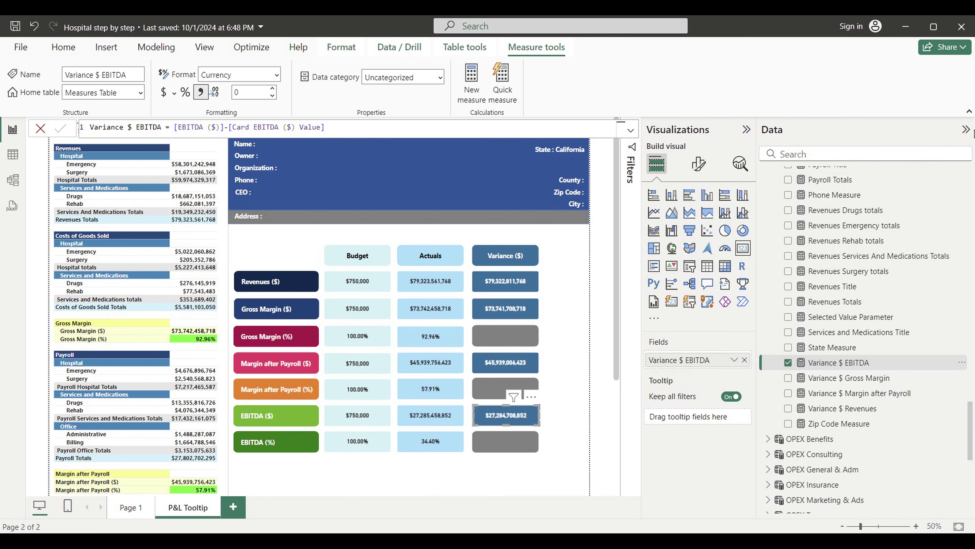
click(965, 129)
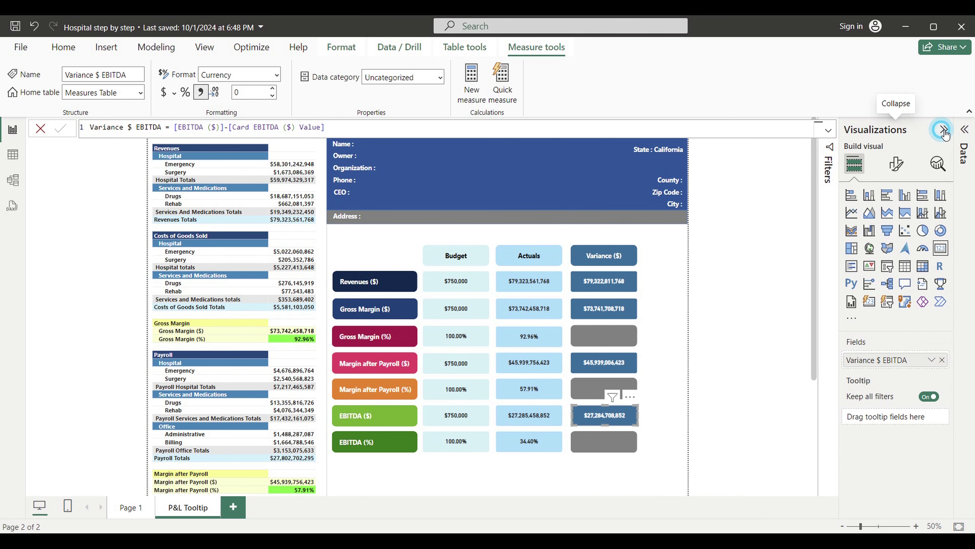
click(945, 130)
Zoom the Page 1 hospital map into Los Angeles to preview a hospital's P&L tooltip with Variance ($).
click(726, 338)
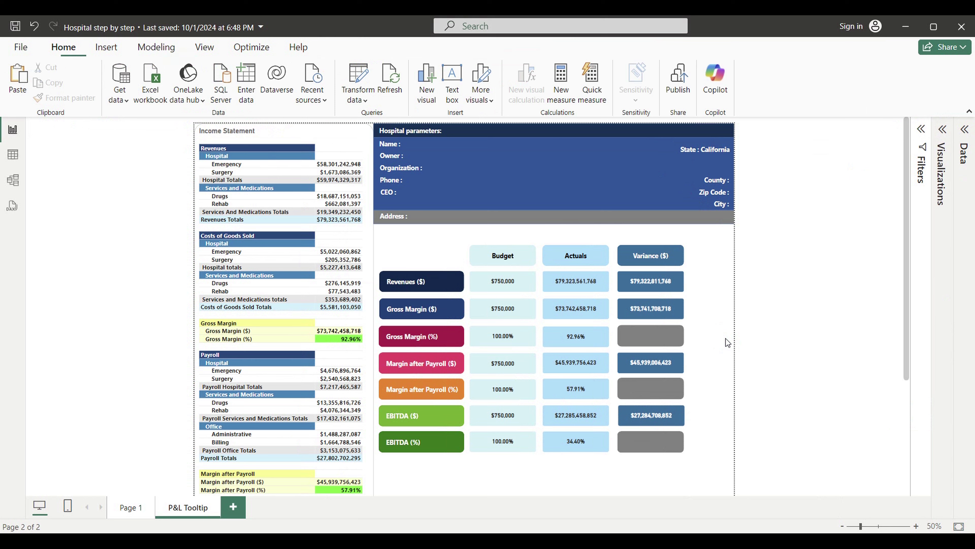
click(131, 511)
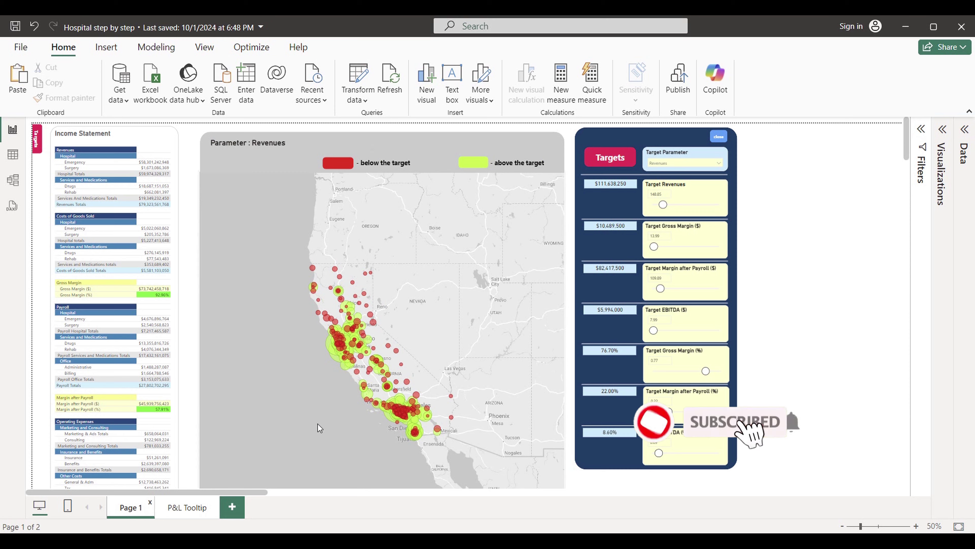
click(457, 409)
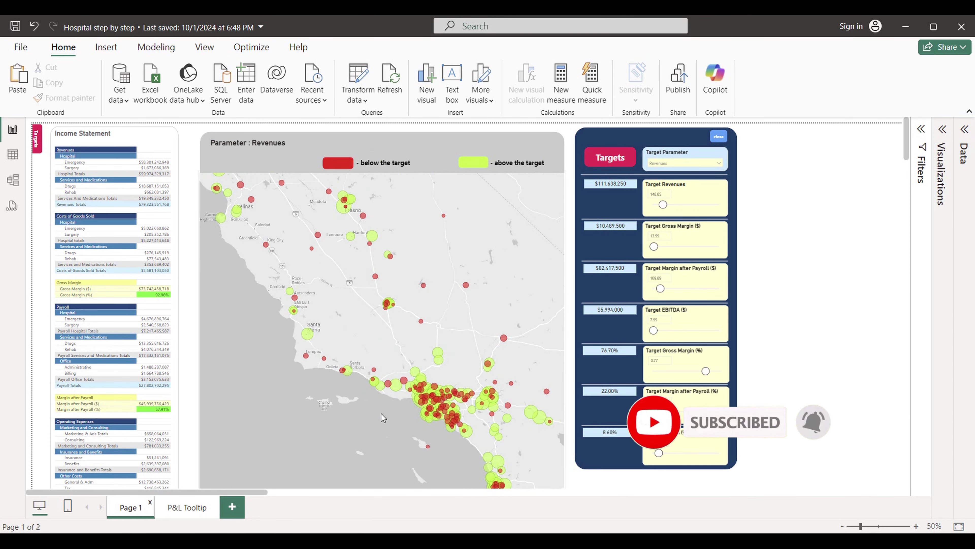
scroll(391, 435, up, 5)
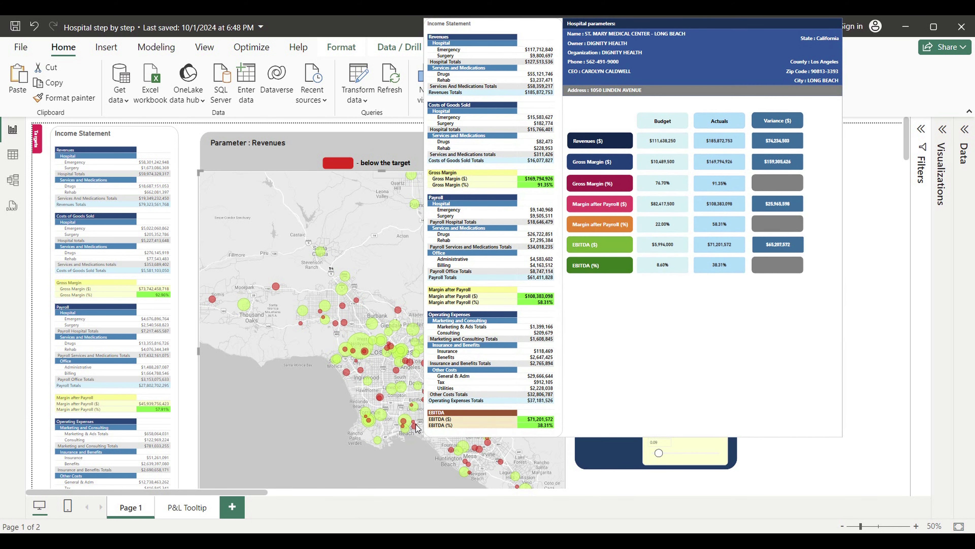
mouse_move(415, 428)
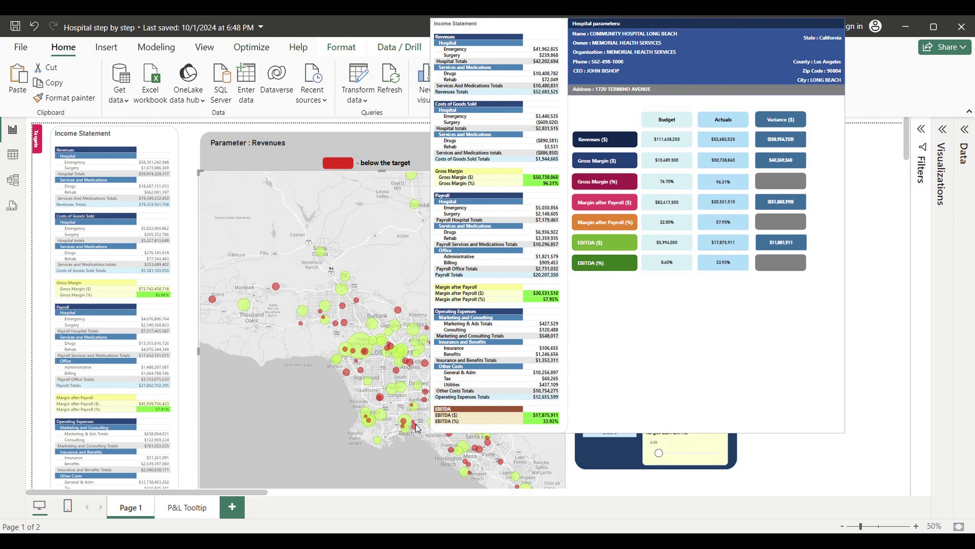